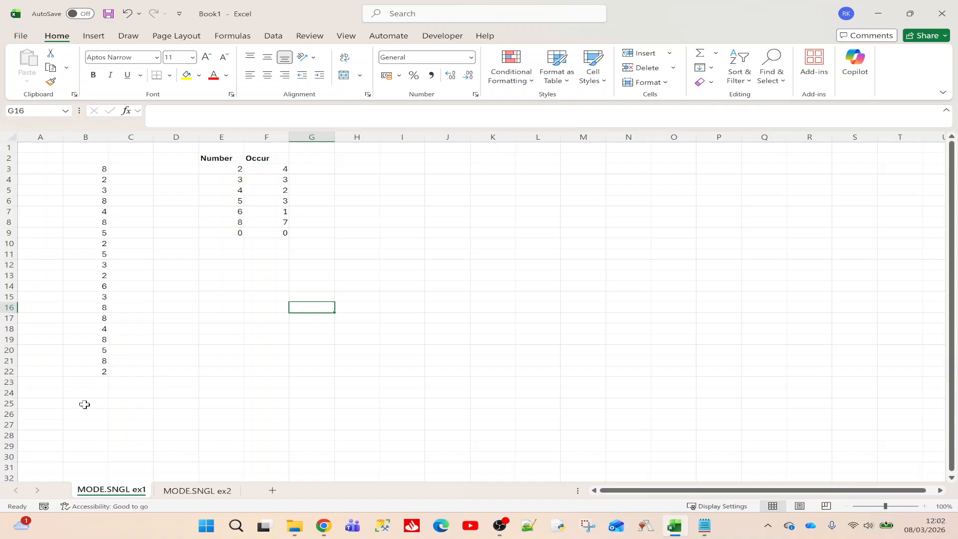
Step: Enter =MODE.SNGL(B:B) in cell A24 to get column B's most frequent number, and check the count formula for 8
click(37, 396)
text(=mode.s)
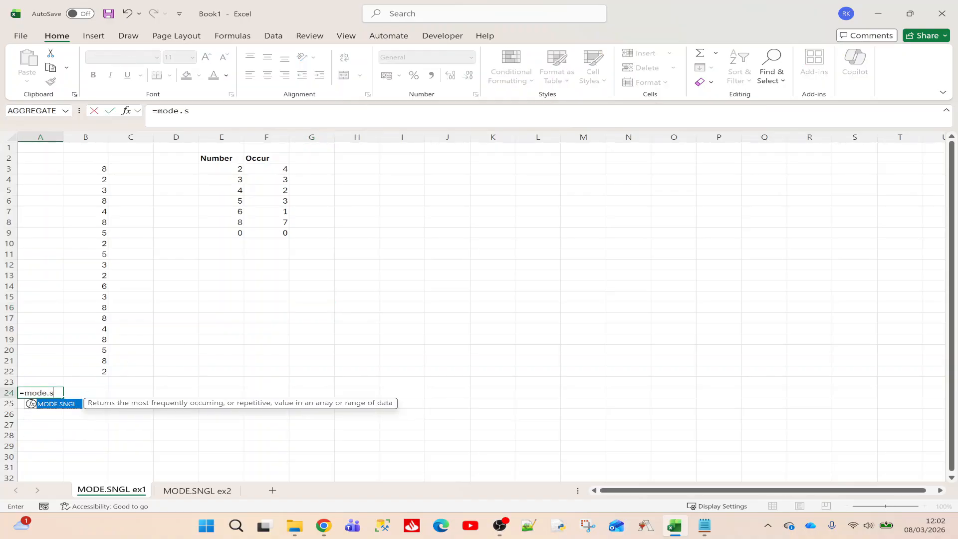
key(Tab)
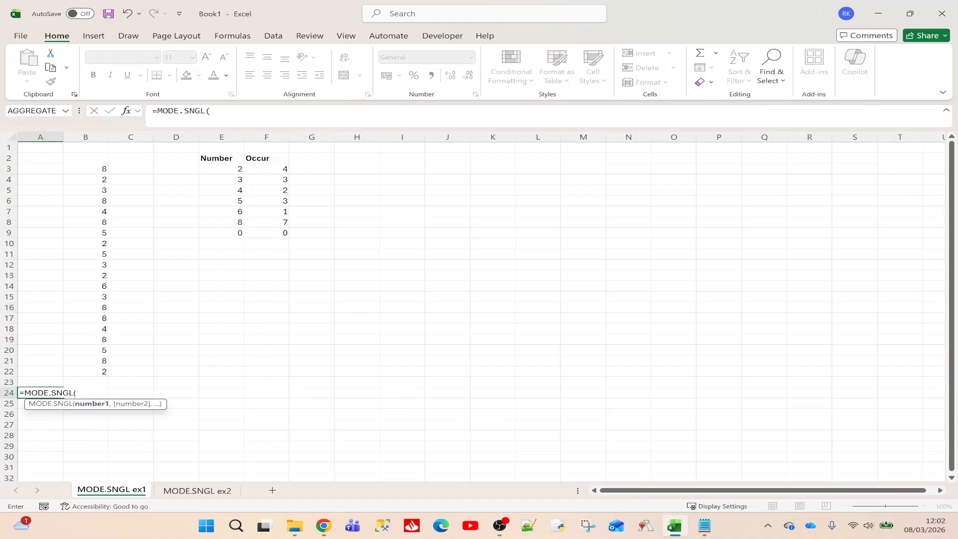
click(91, 135)
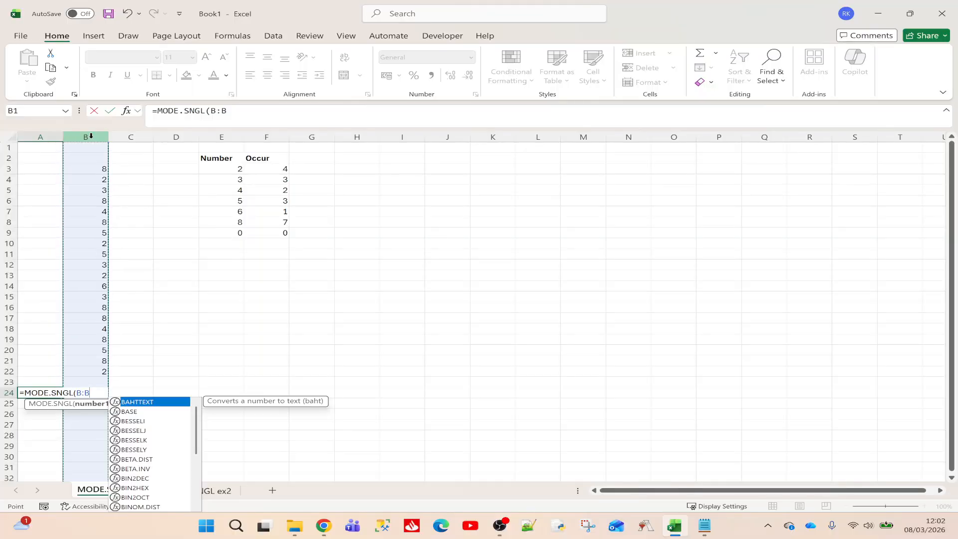
key(Return)
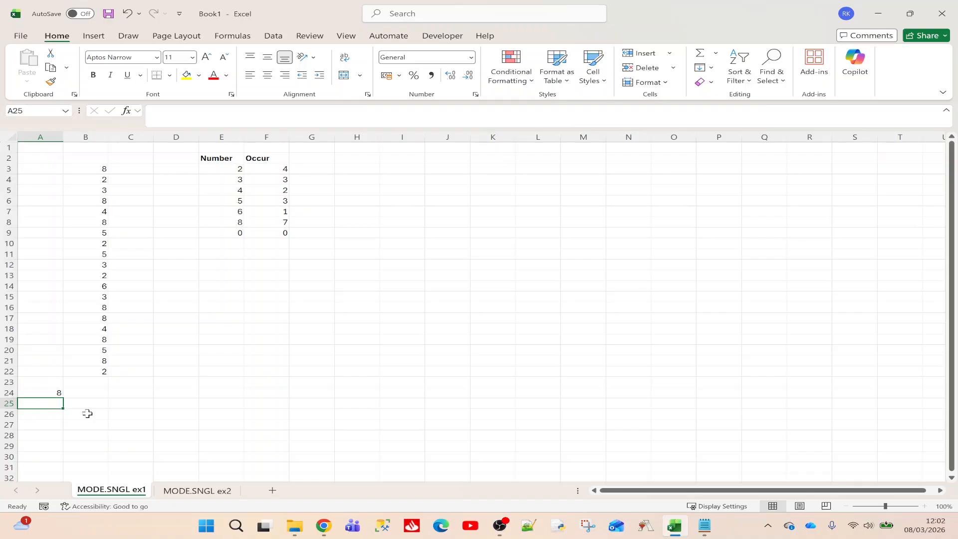
click(270, 221)
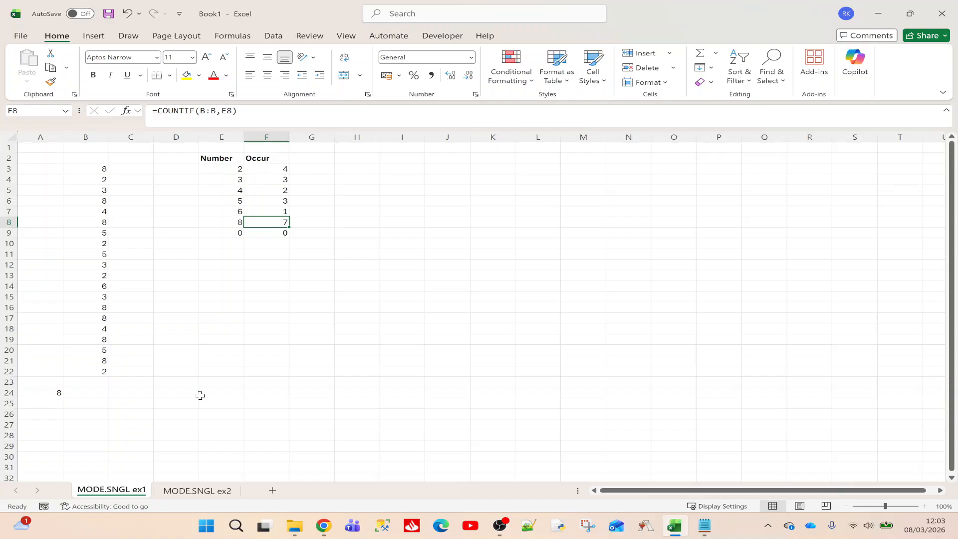
Step: Append the value 2 in cells B23, B24 and B25 below the number list, and check the mode formula in A24
click(94, 382)
text(2)
key(Return)
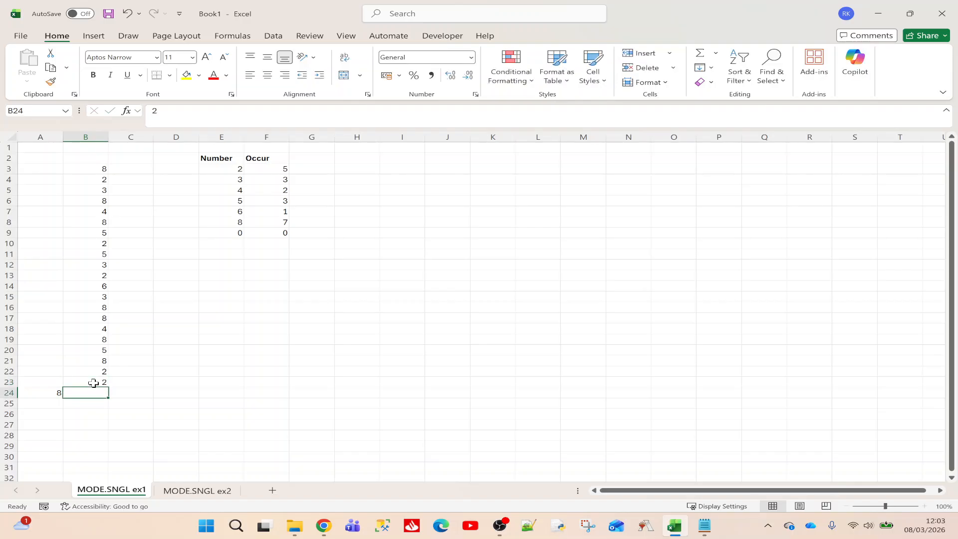
text(2)
key(Return)
text(2)
key(Return)
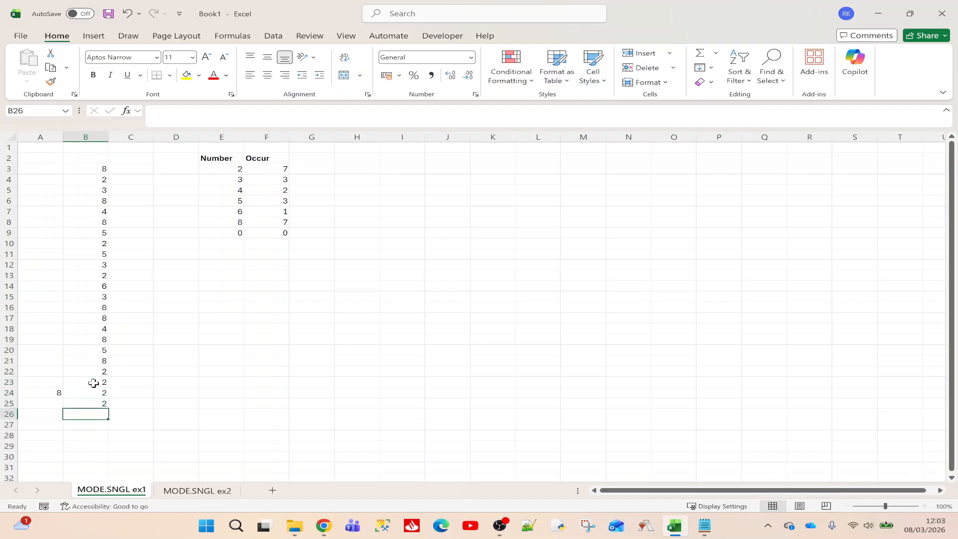
click(45, 393)
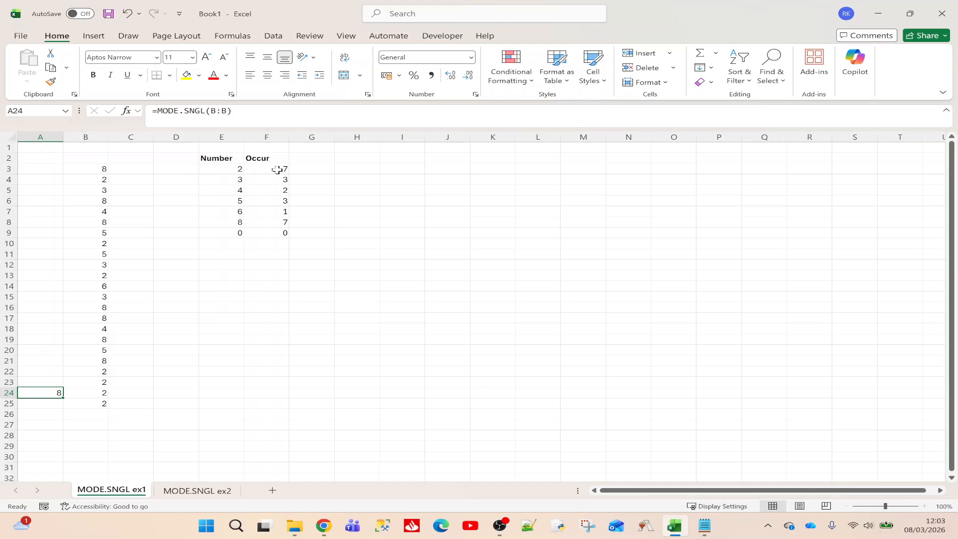
click(92, 170)
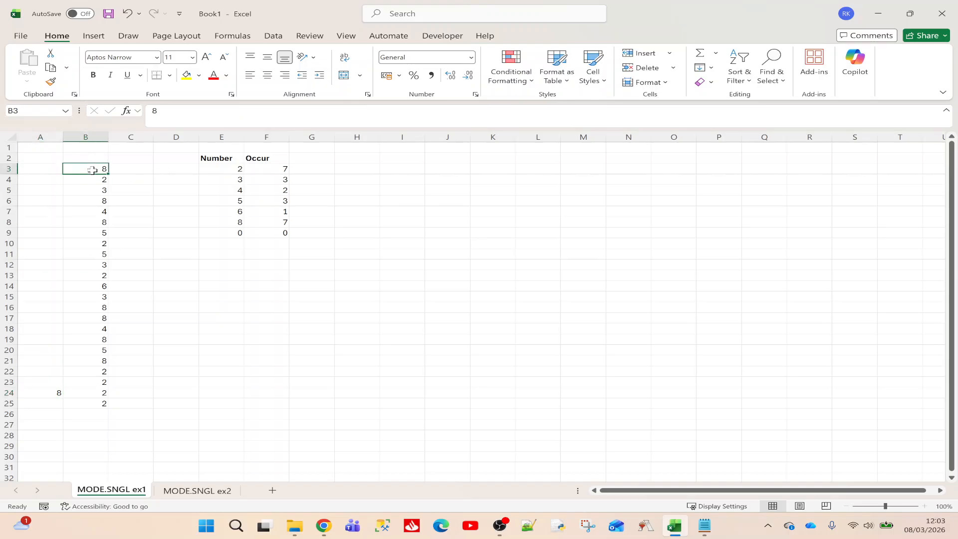
Step: Clear the 2 in B25 and enter 2 in B2, above the first 8 of the list
click(91, 405)
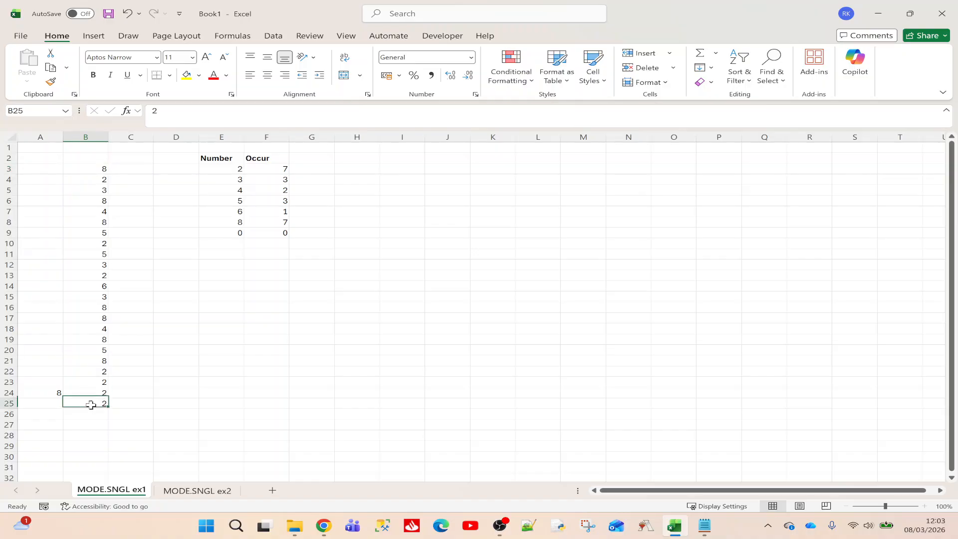
key(Delete)
click(85, 159)
text(2)
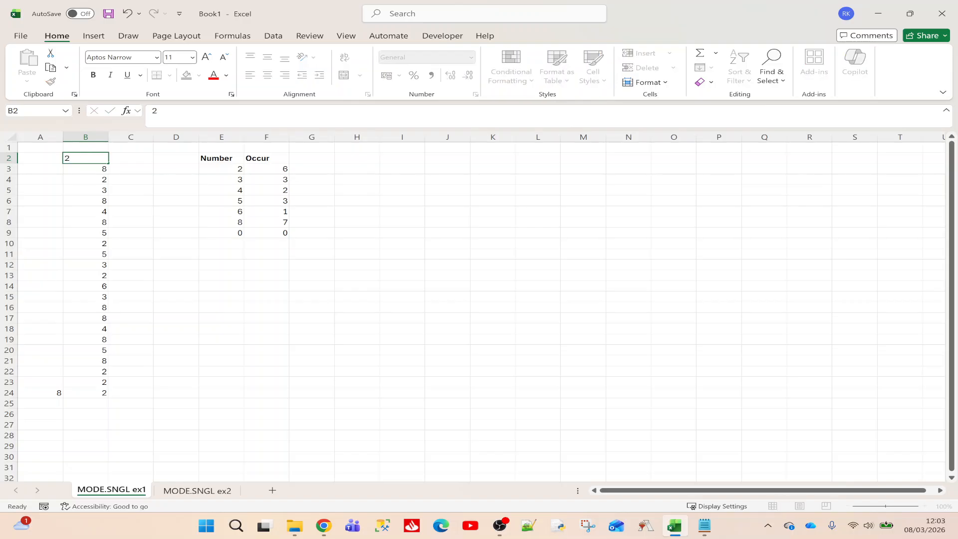
key(Return)
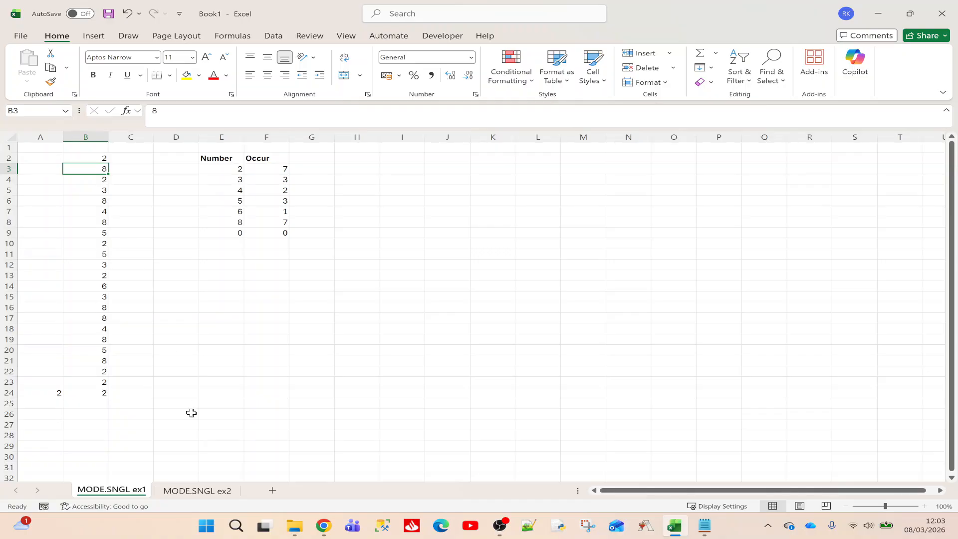
Step: On the MODE.SNGL ex2 sheet, begin an INDEX formula in F2 with the player range B2:B21 as its array
click(182, 491)
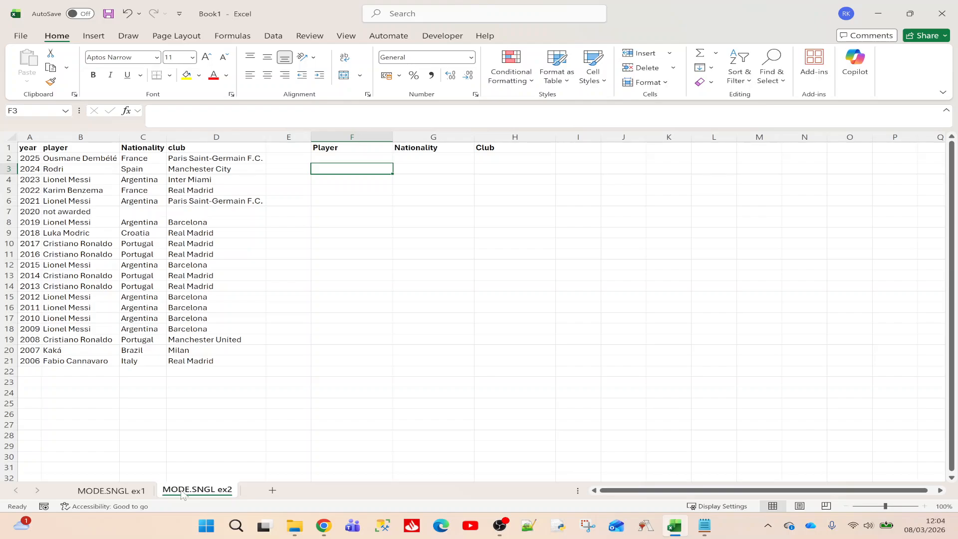
click(349, 159)
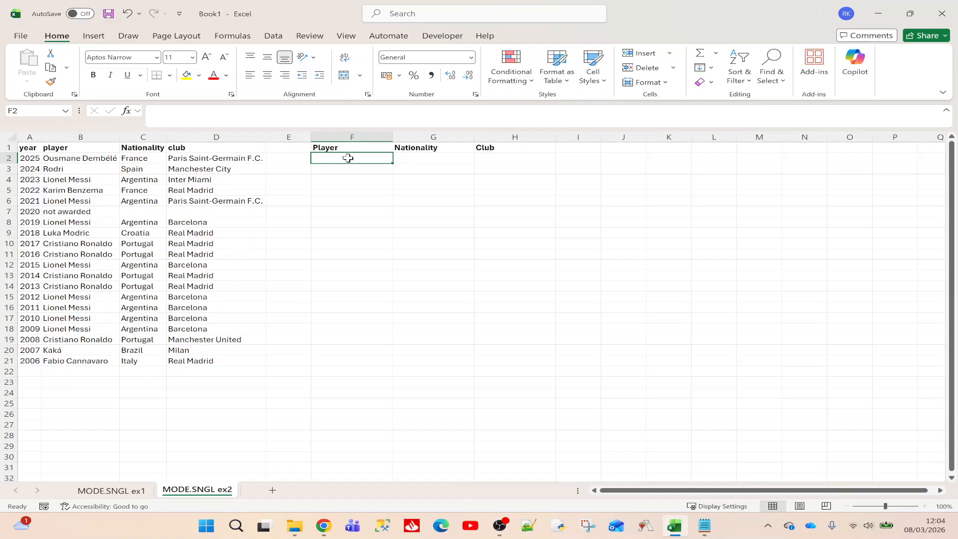
text(=inde)
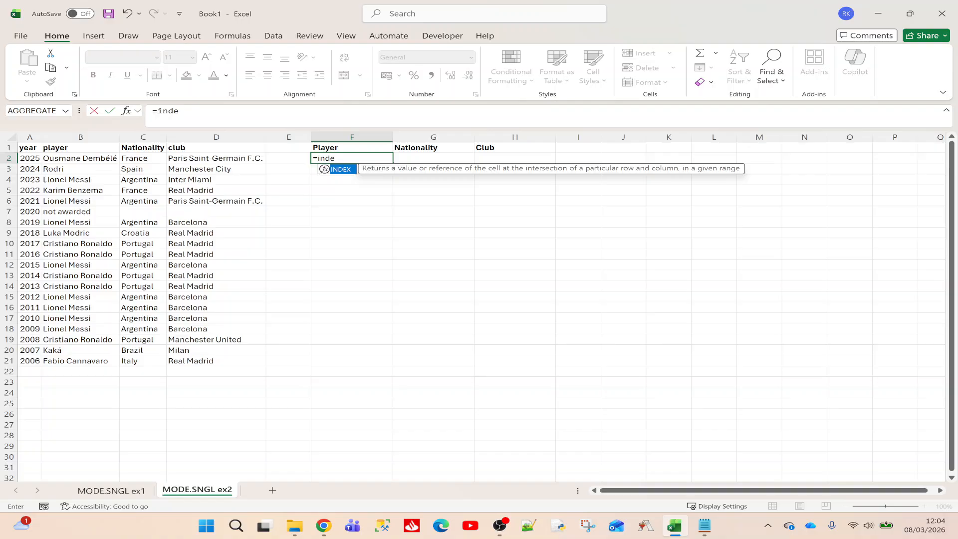
key(Tab)
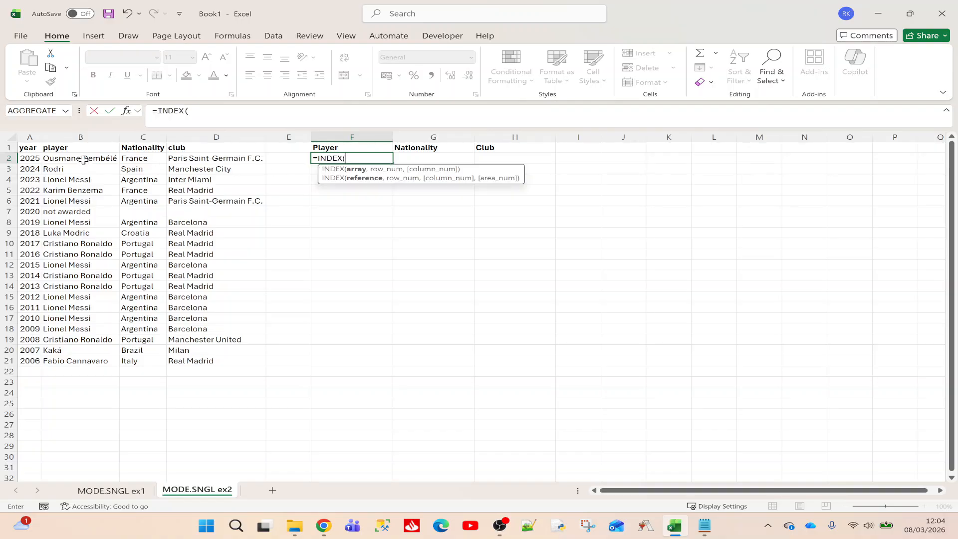
drag(84, 160, 79, 358)
text(,)
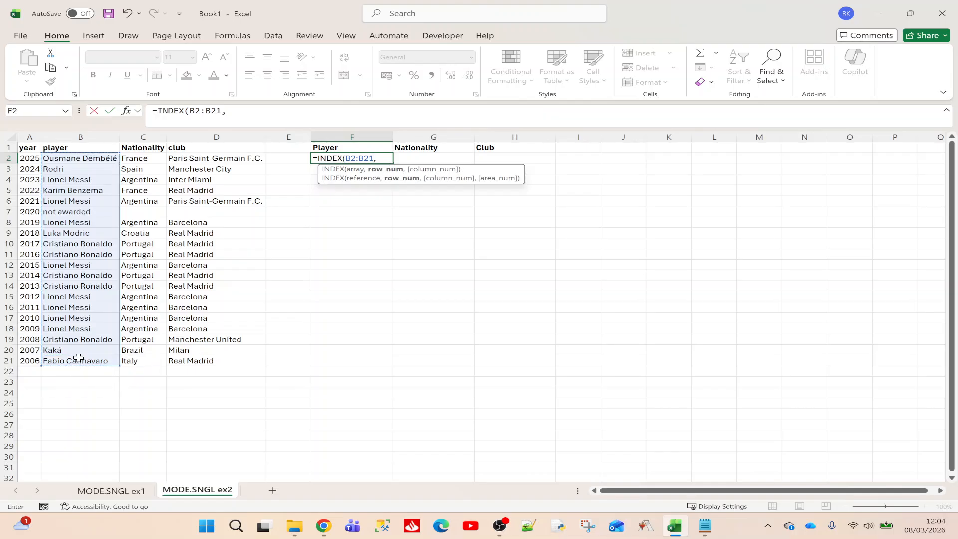
Step: Complete the F2 formula with MODE.SNGL(MATCH(B2:B21,B2:B21,0)) as the row number, using exact match
text(mode.s)
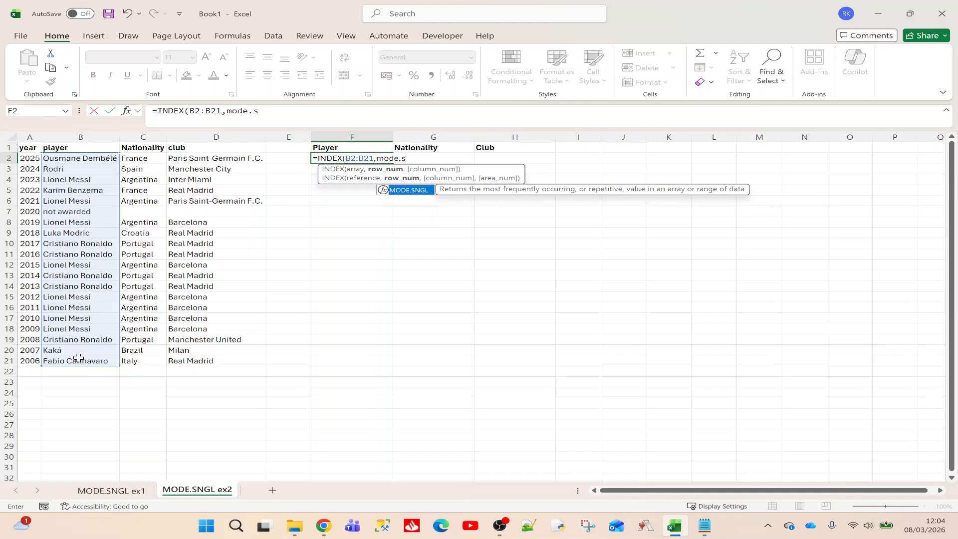
key(Tab)
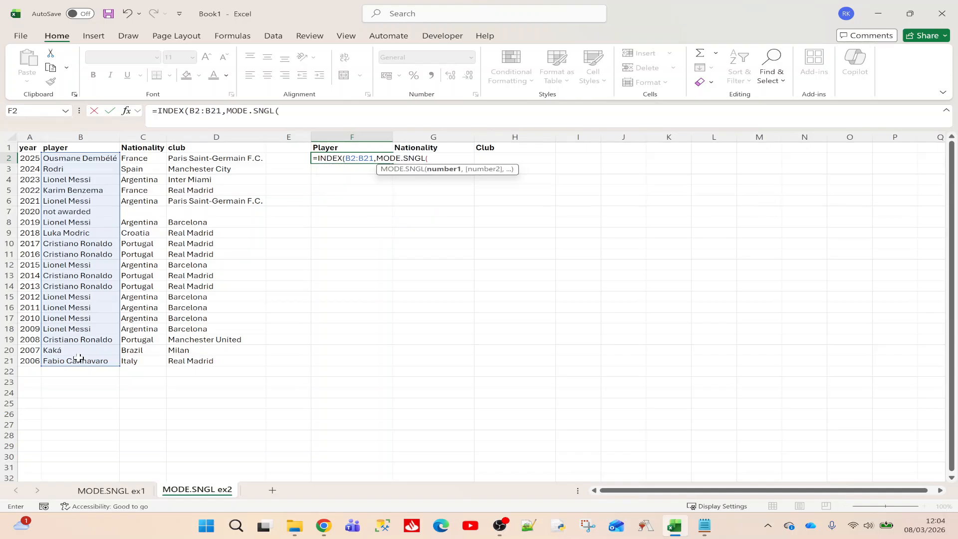
text(match)
key(Tab)
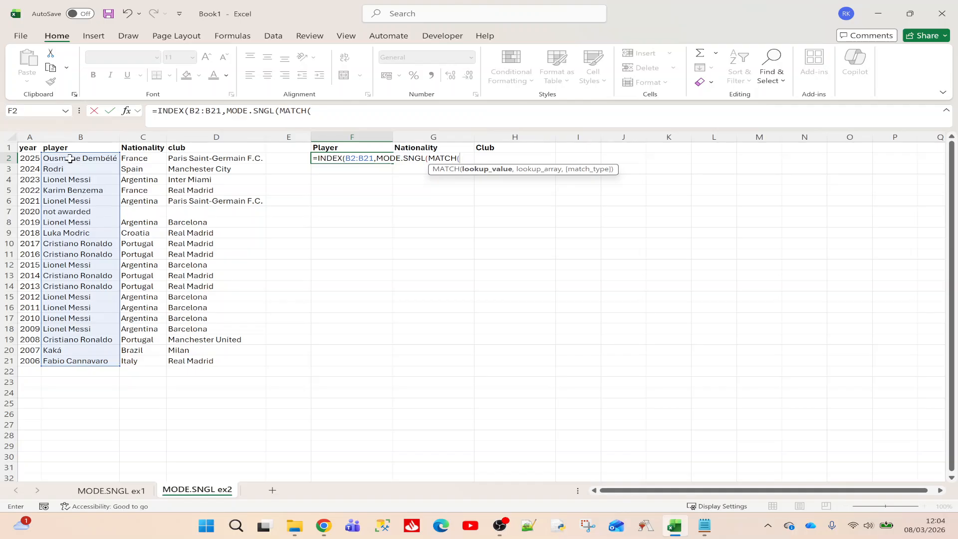
drag(70, 158, 72, 366)
text(,)
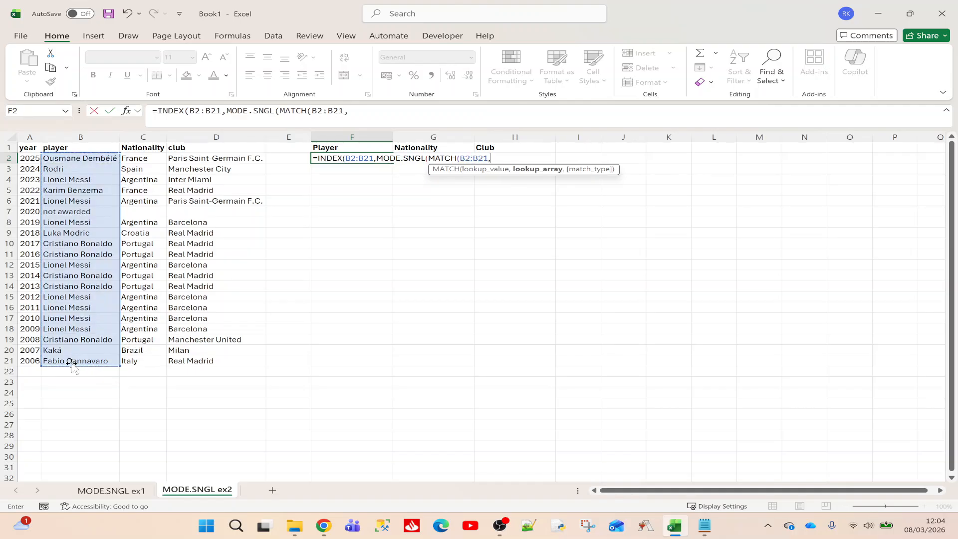
drag(71, 159, 76, 361)
text(,)
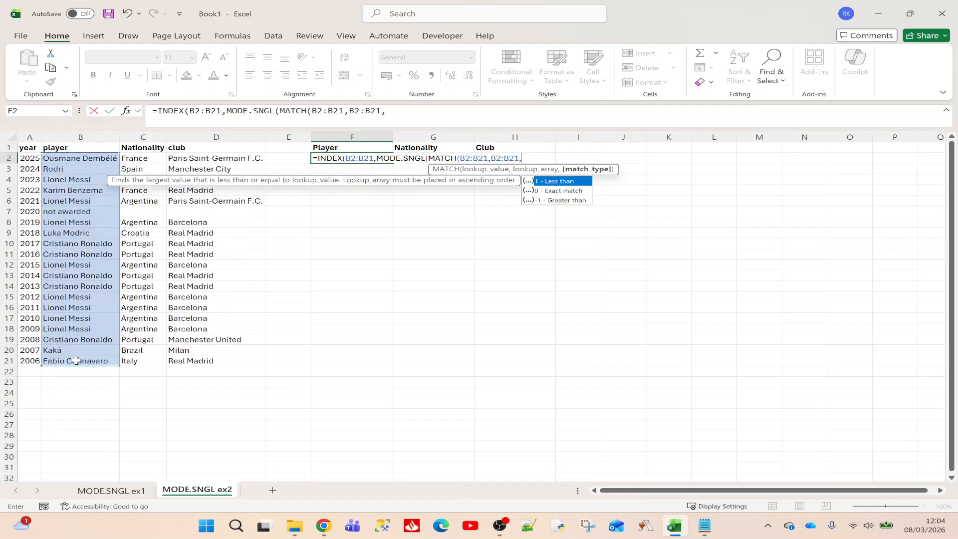
text(0)
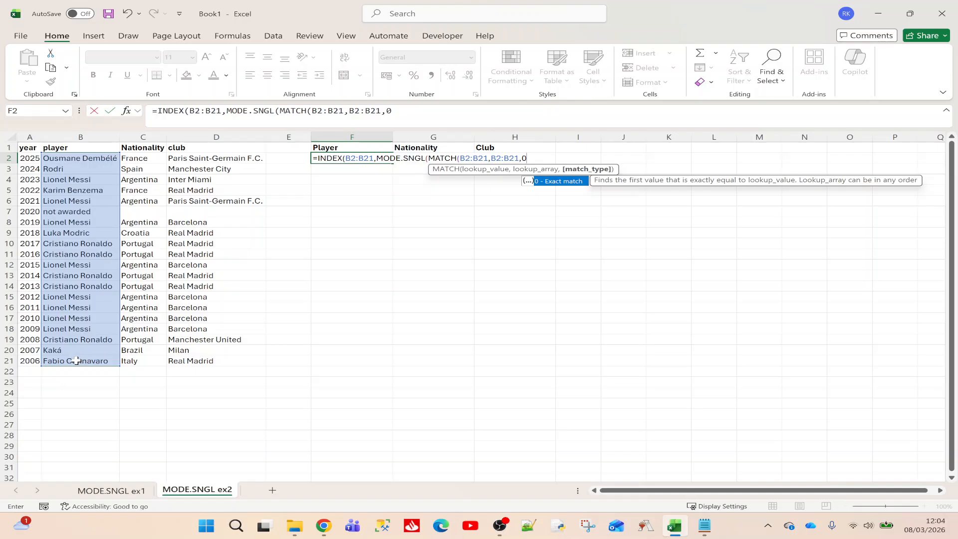
text())))
key(Return)
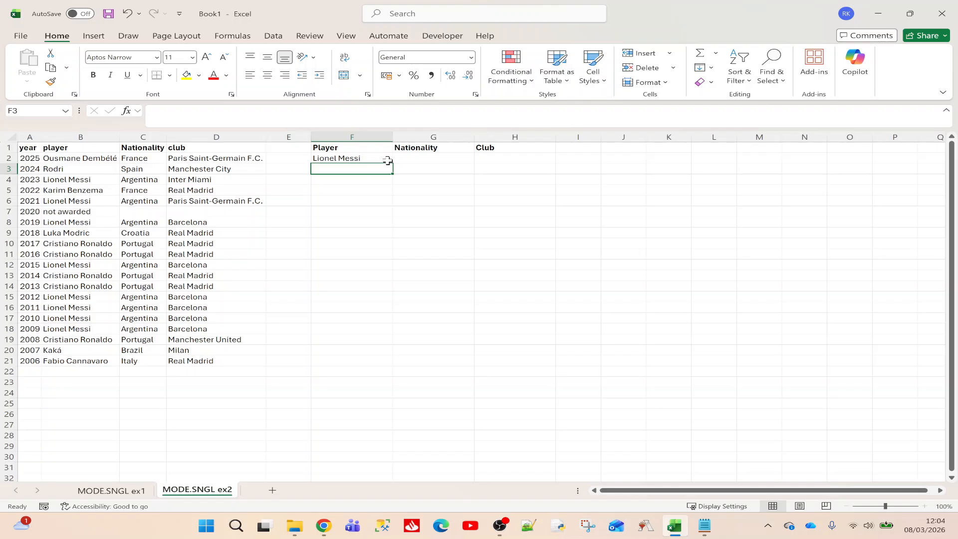
Step: Fill the F2 formula across to G2 and H2 for Nationality and Club, and inspect the formula in G2
click(369, 159)
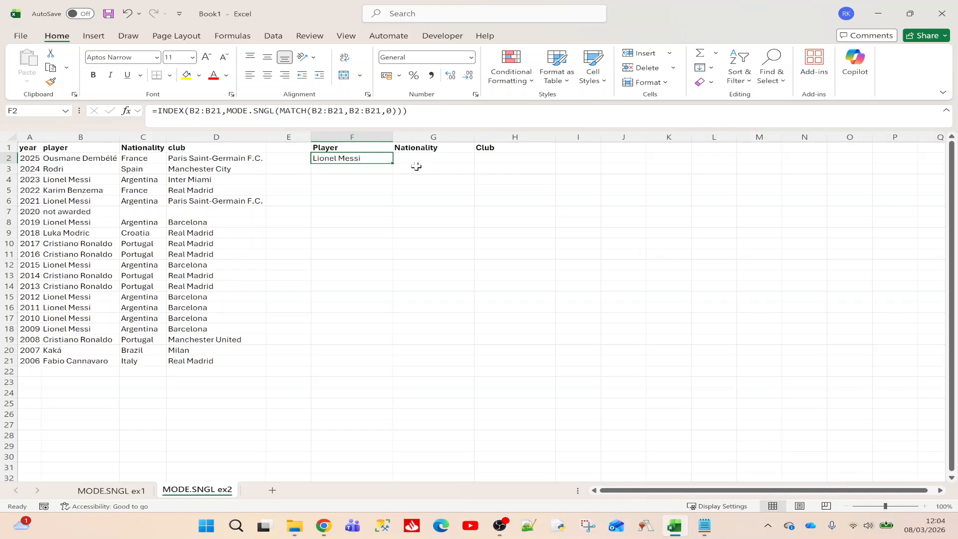
drag(393, 164, 517, 163)
click(457, 159)
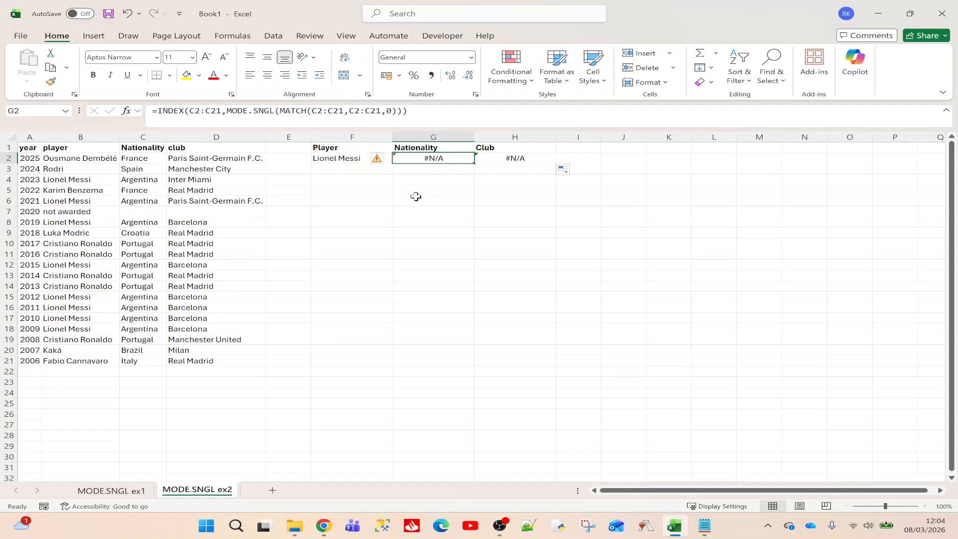
Step: Copy "not awarded" from B7 into the empty cells C7 and D7, and review the formulas in F2, G2 and H2
click(152, 211)
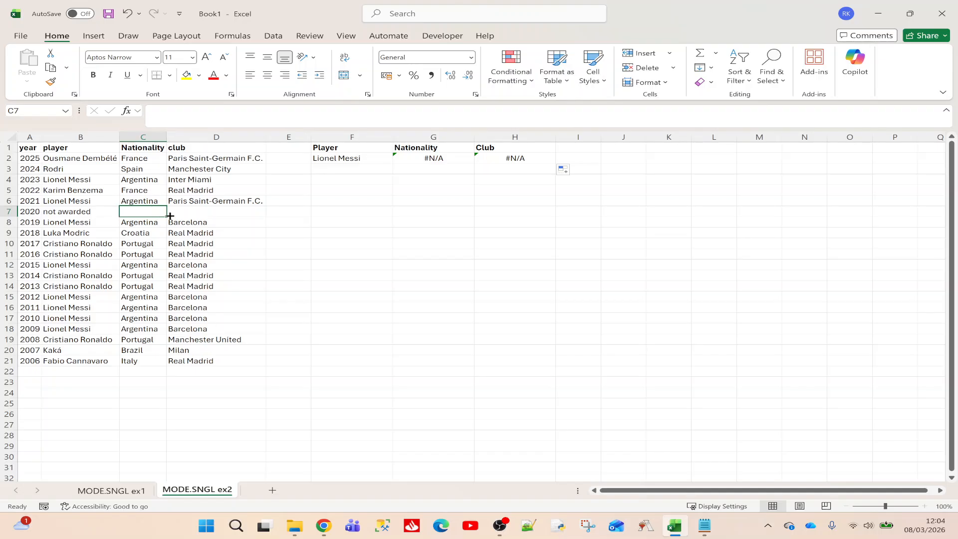
click(96, 212)
key(ctrl+c)
key(Right)
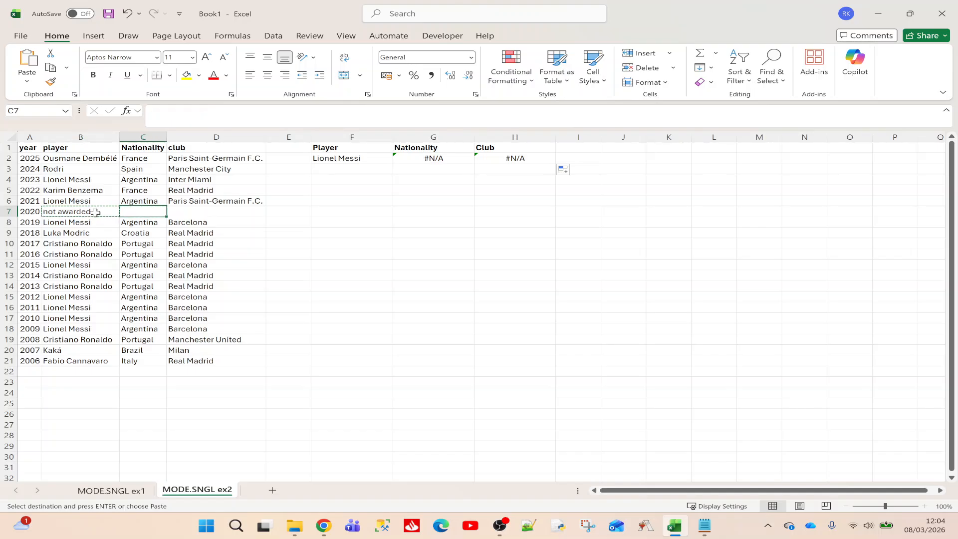
key(ctrl+v)
key(Right)
key(ctrl+v)
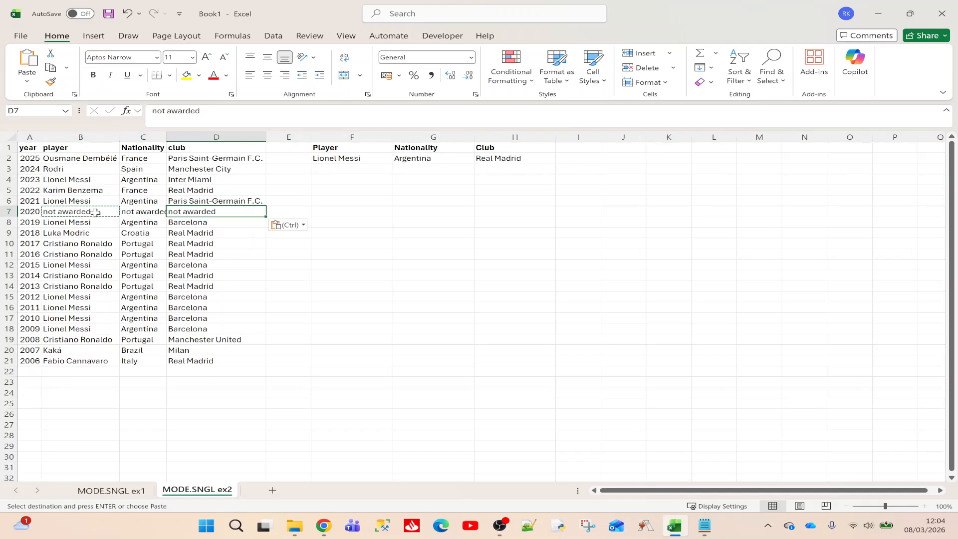
click(341, 160)
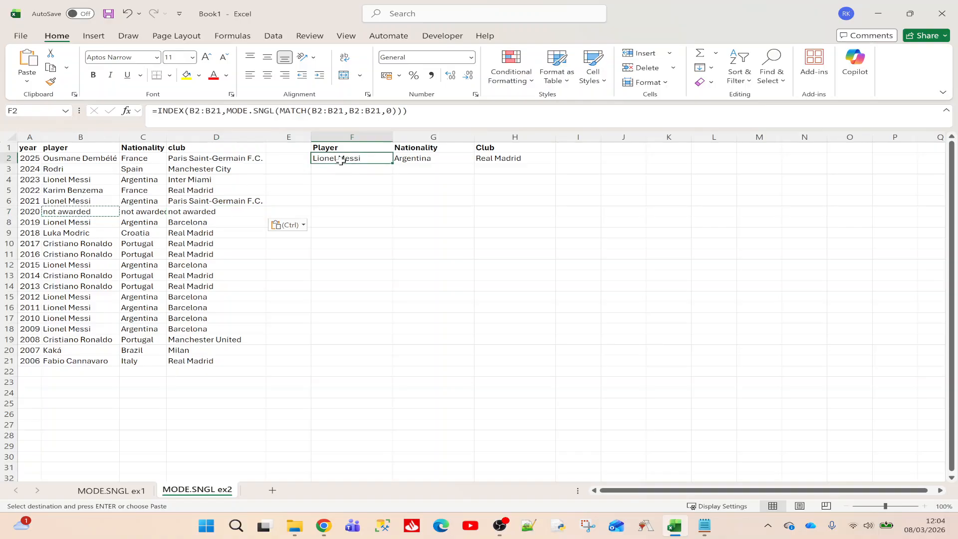
click(430, 158)
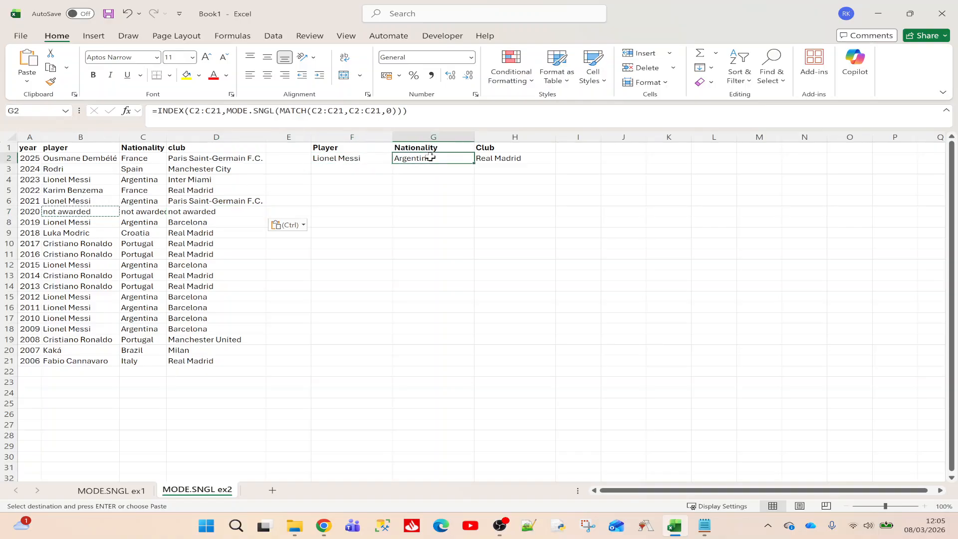
click(508, 160)
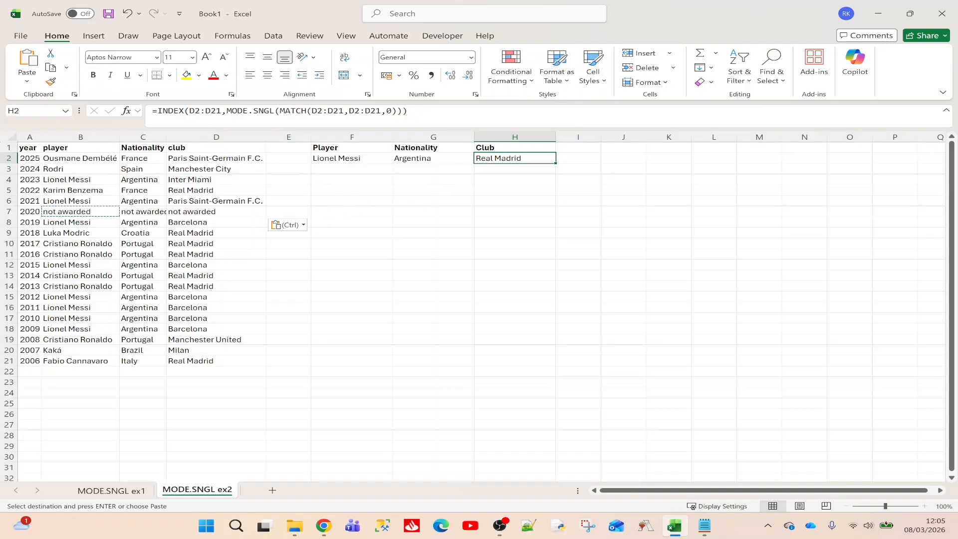
Step: In F6, enter an INDEX formula that returns row 2 of the player range B2:B21
click(340, 202)
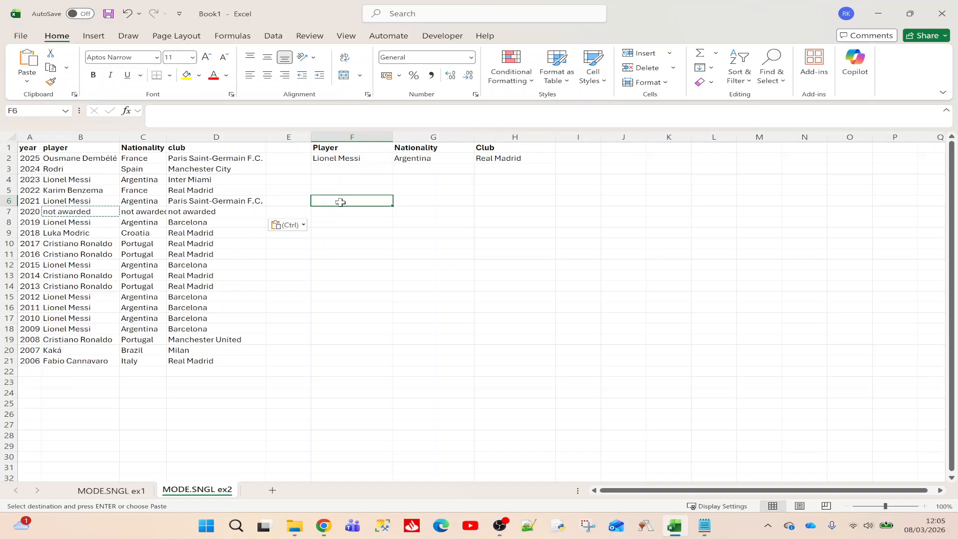
text(=ind)
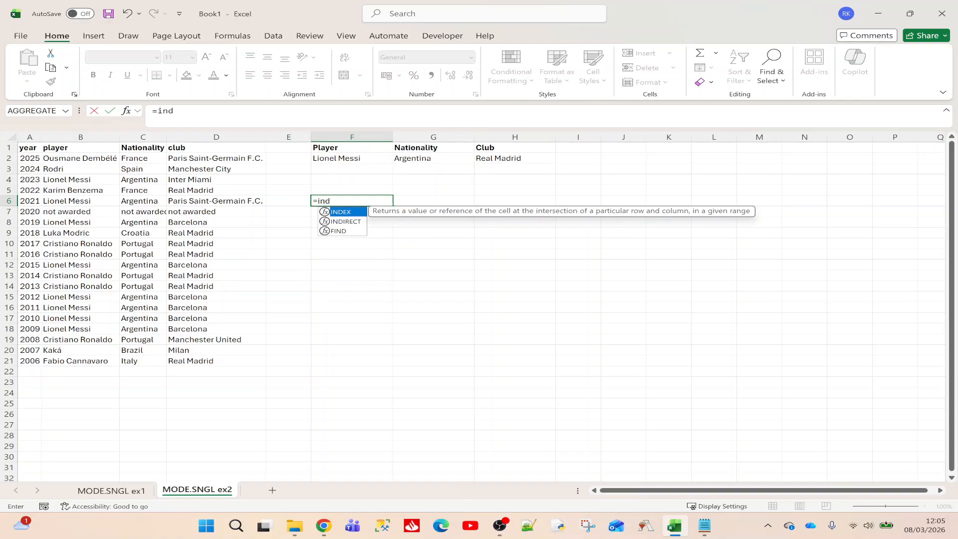
key(Tab)
drag(67, 158, 67, 359)
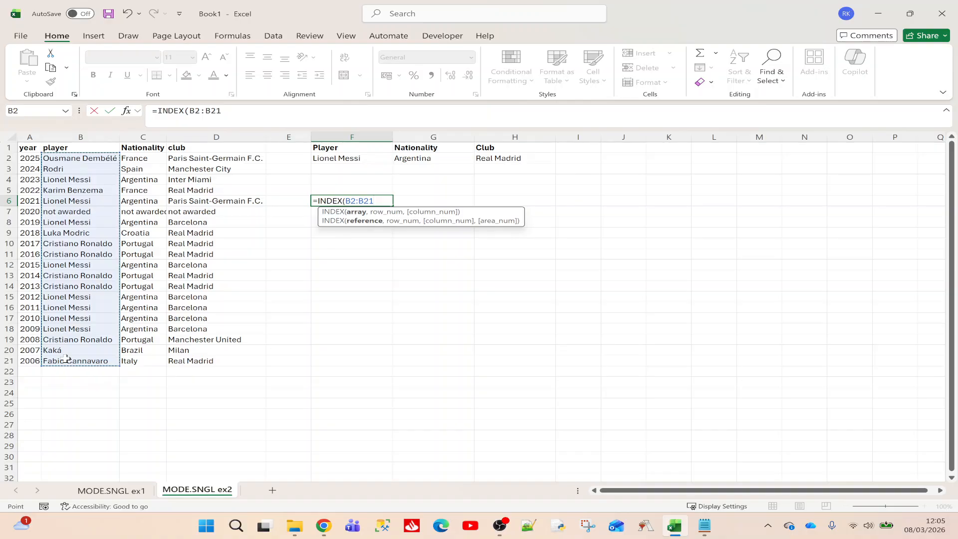
text(,2))
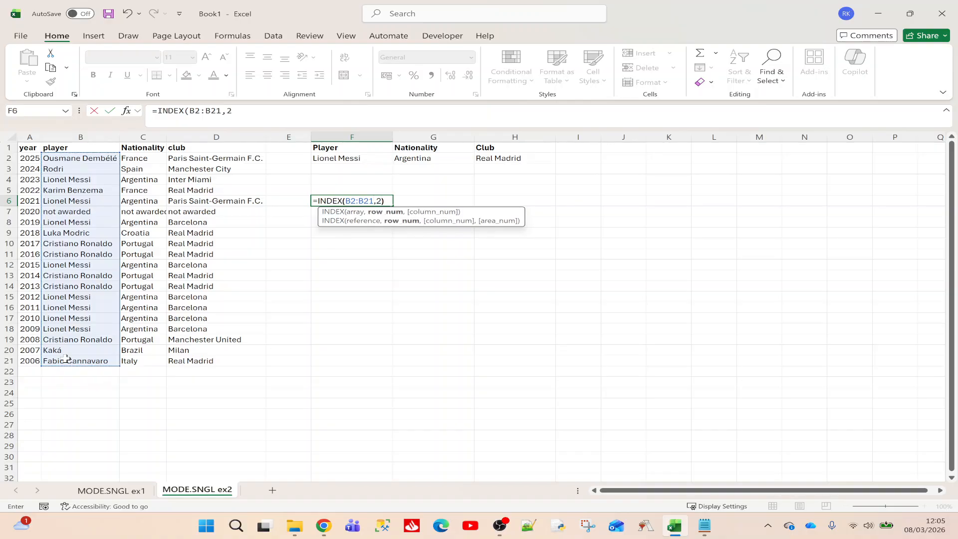
key(Return)
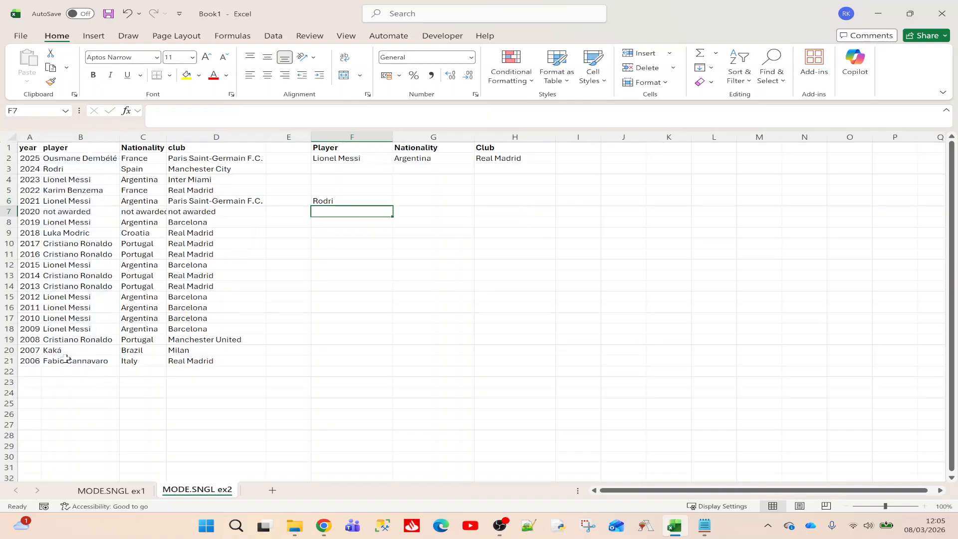
Step: Set the row number in the F6 INDEX formula to 4, and compare it with the formula in F2
click(338, 201)
click(76, 158)
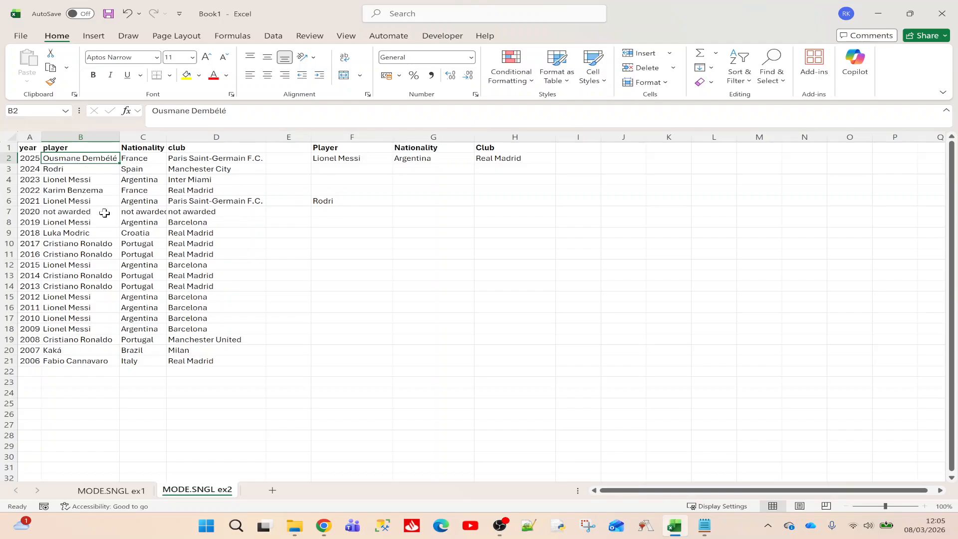
click(81, 191)
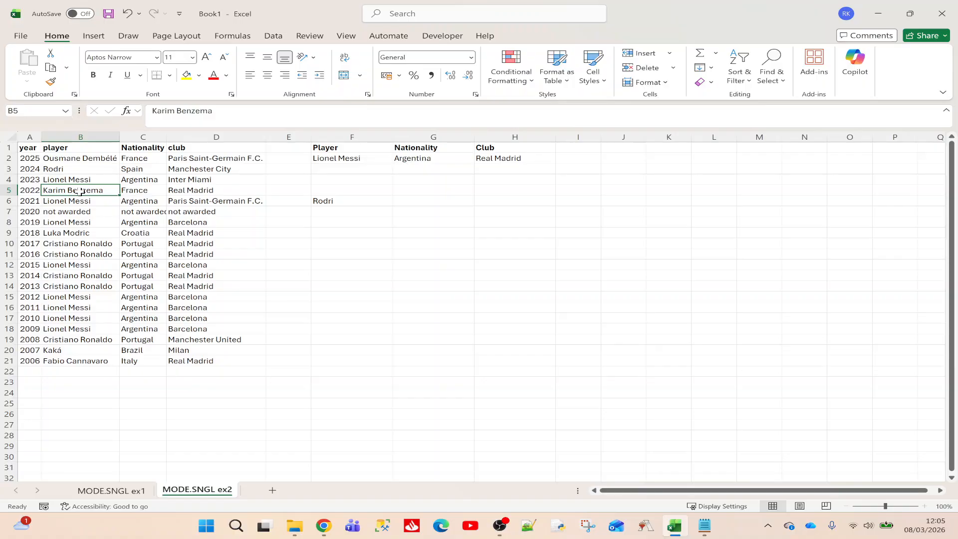
click(342, 199)
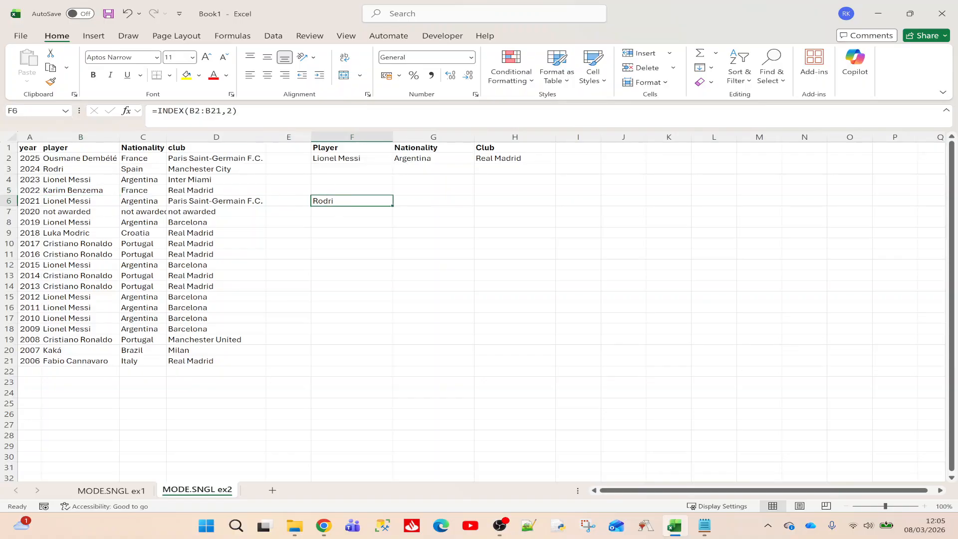
click(260, 112)
key(Left)
key(BackSpace)
text(4)
key(Return)
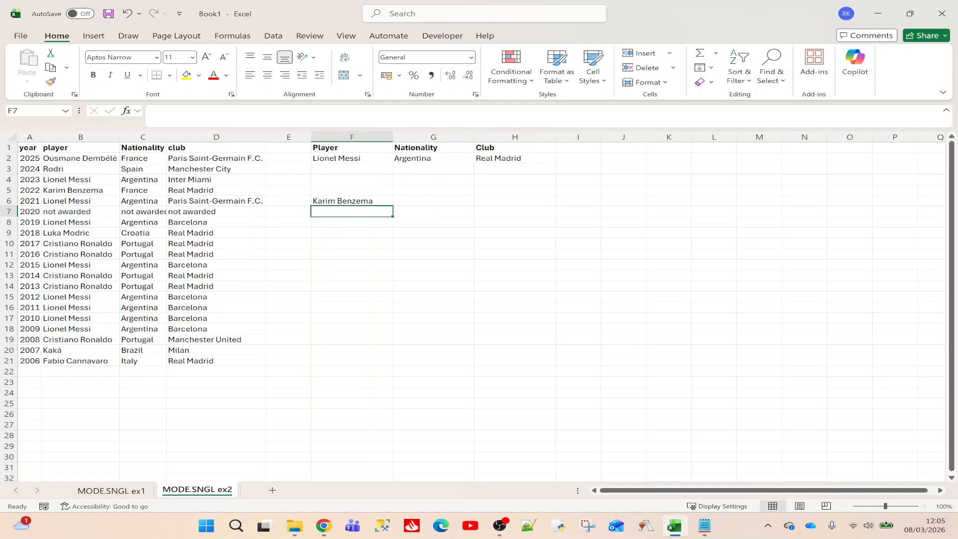
click(351, 202)
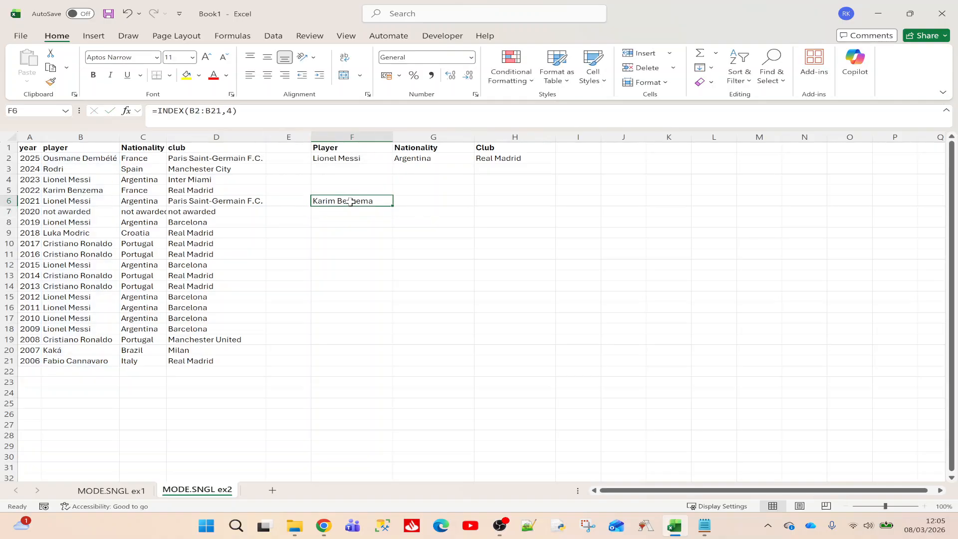
click(342, 160)
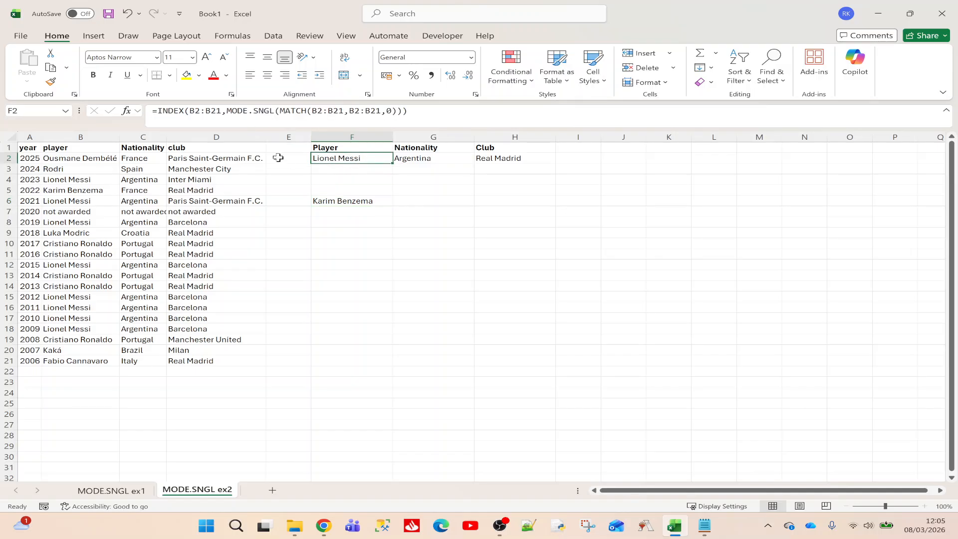
Step: In F8, enter a MATCH formula that looks up "Rodri" in the player range B2:B21 with exact match (0)
click(330, 225)
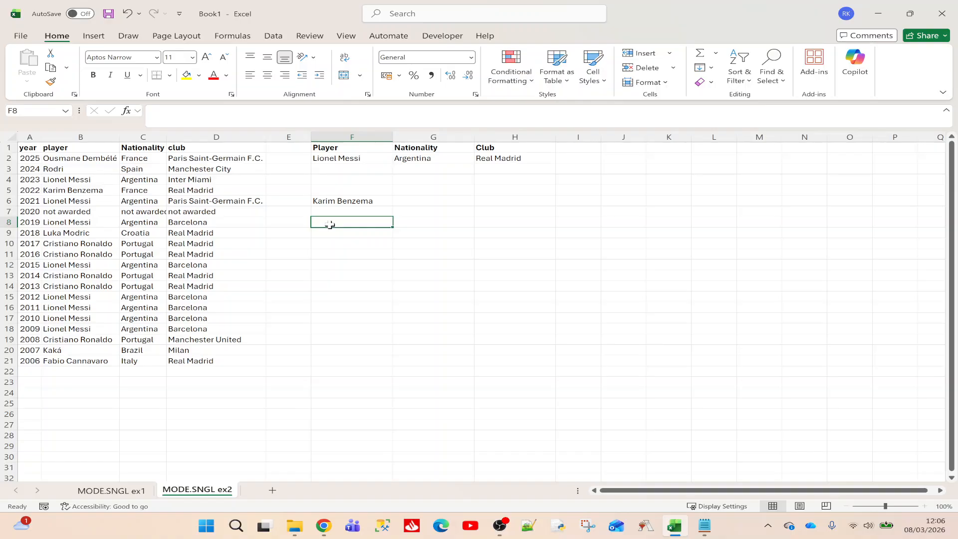
text(=mat)
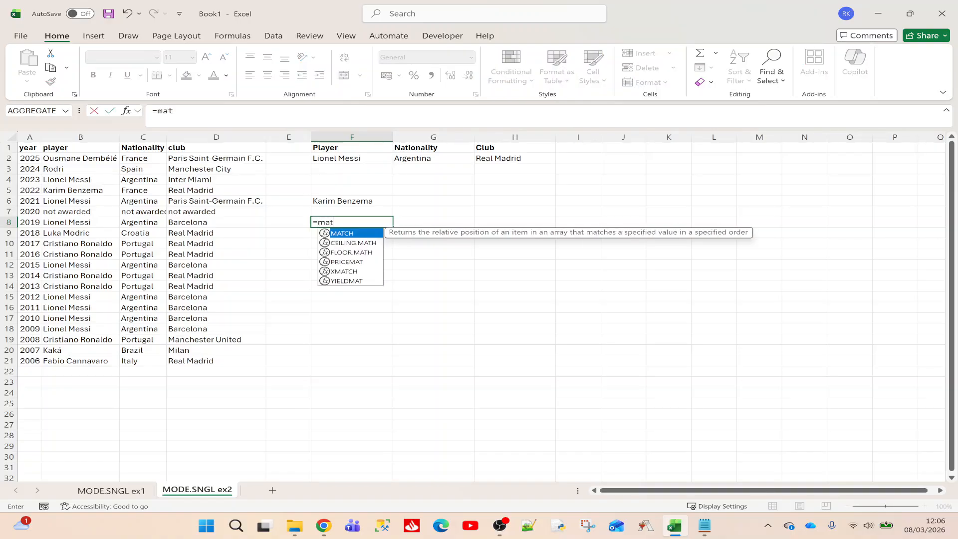
key(Tab)
text("Ro)
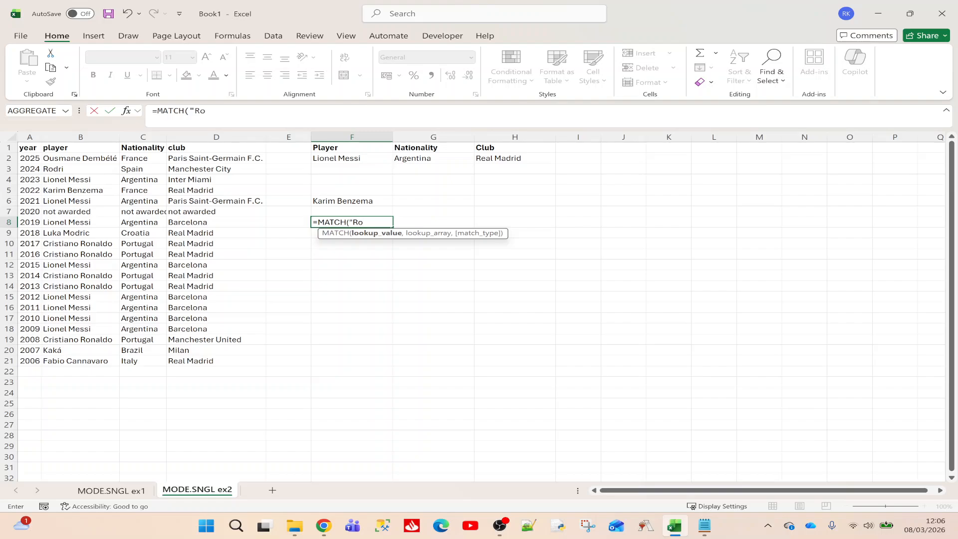
text(dri",)
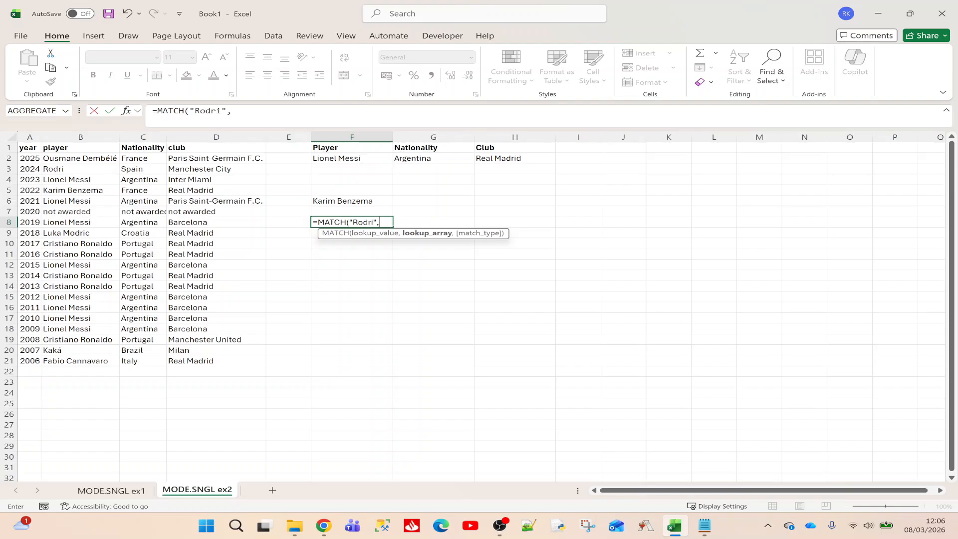
drag(81, 159, 79, 359)
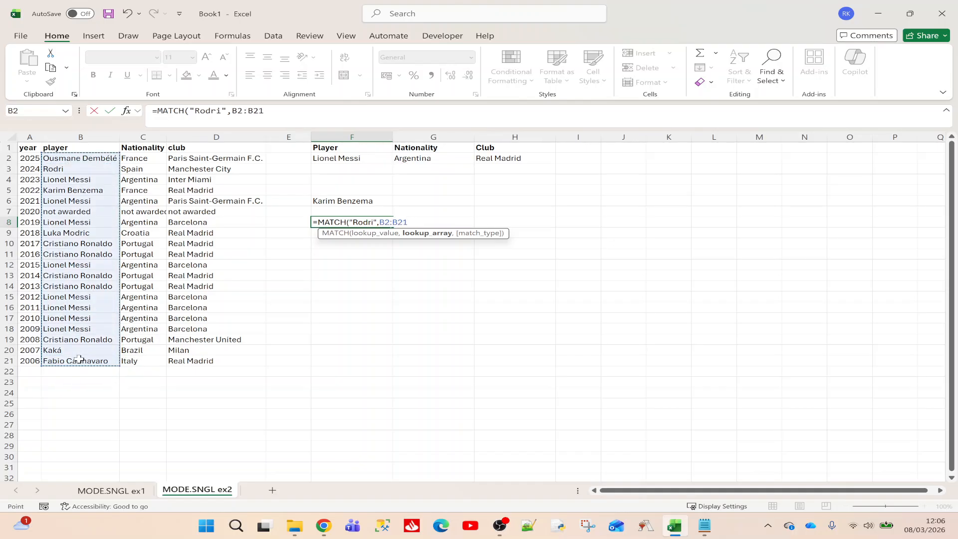
text(,0)
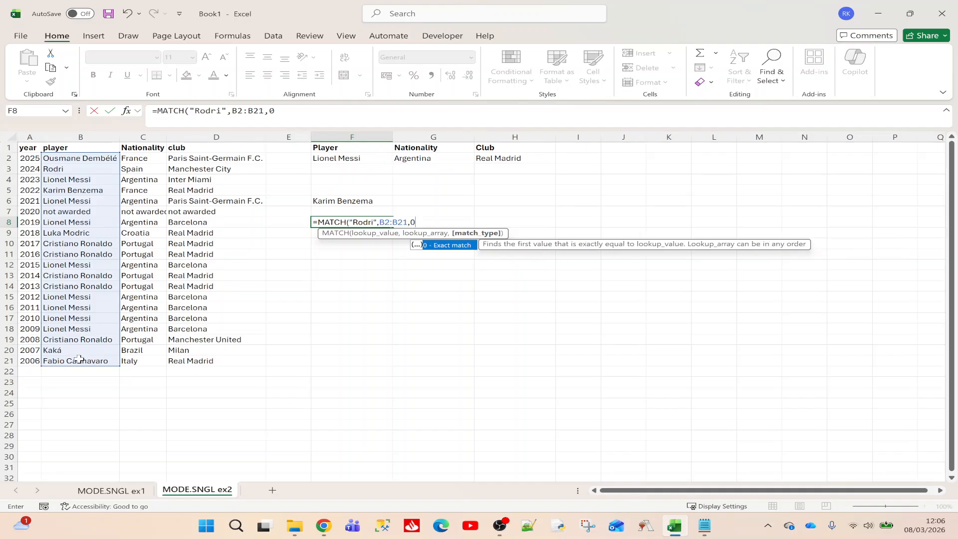
text())
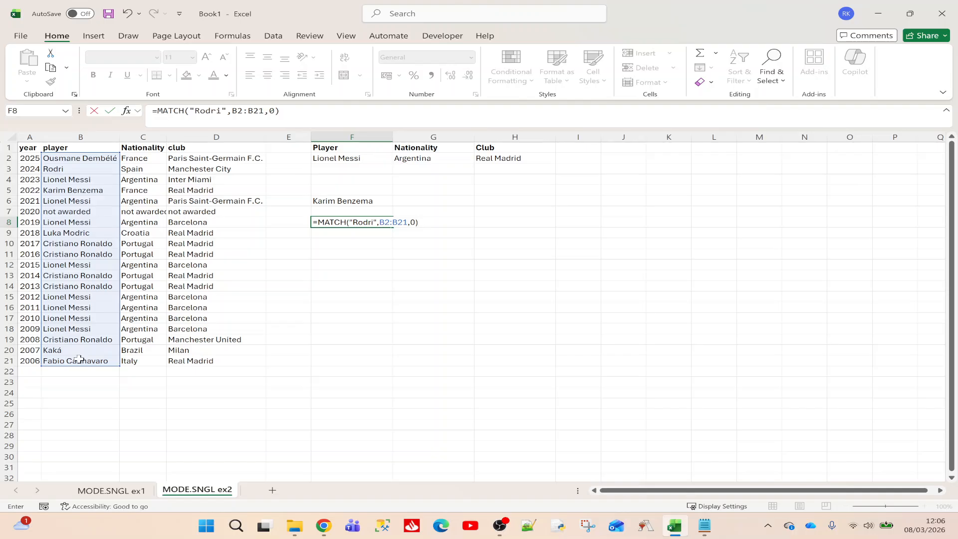
key(Return)
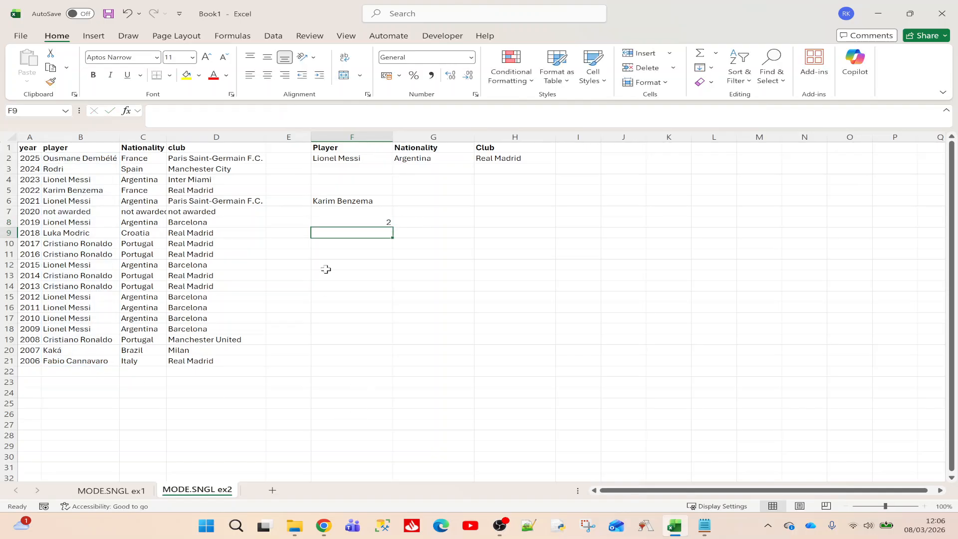
Step: Check the MATCH result in F8 against the first player cells B2 and B3, and compare it with the INDEX formula in F6
click(340, 223)
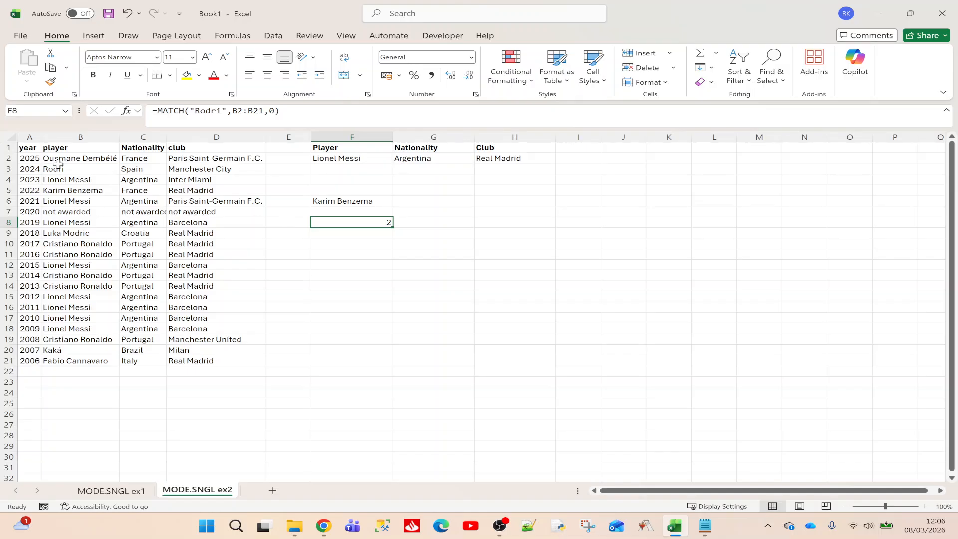
click(87, 159)
click(84, 169)
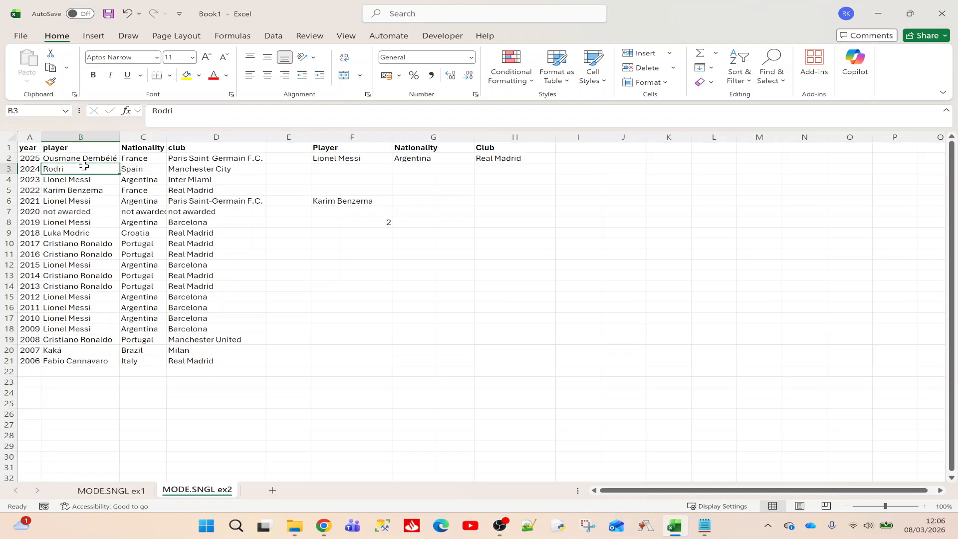
click(374, 220)
click(367, 201)
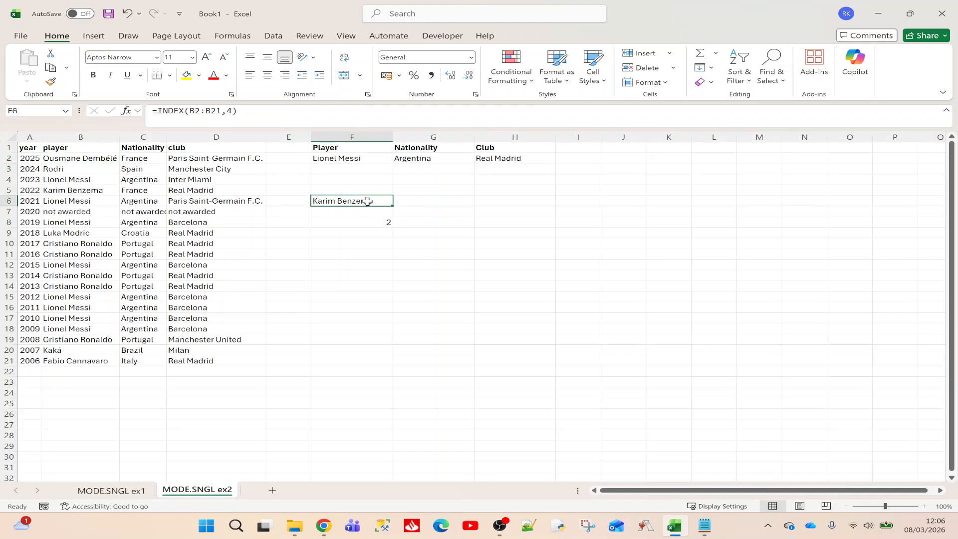
click(368, 222)
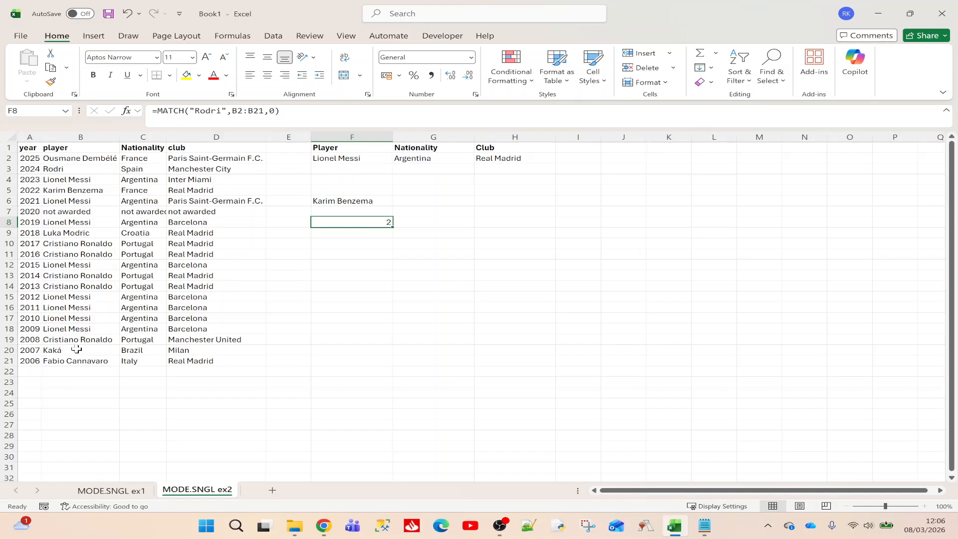
Step: Replace the lookup value in the F8 MATCH formula with "Luka Modric", copied from B9
click(92, 234)
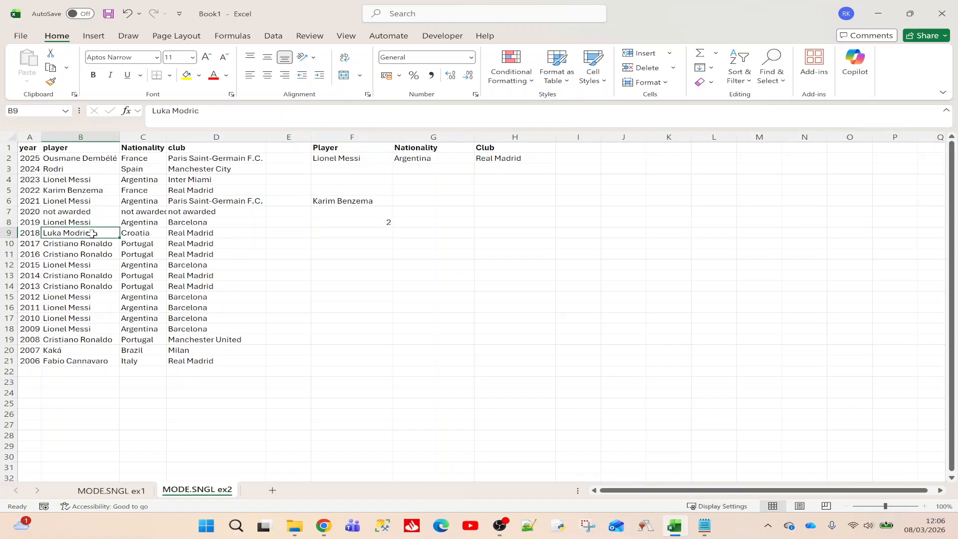
click(200, 111)
drag(200, 111, 124, 115)
key(ctrl+c)
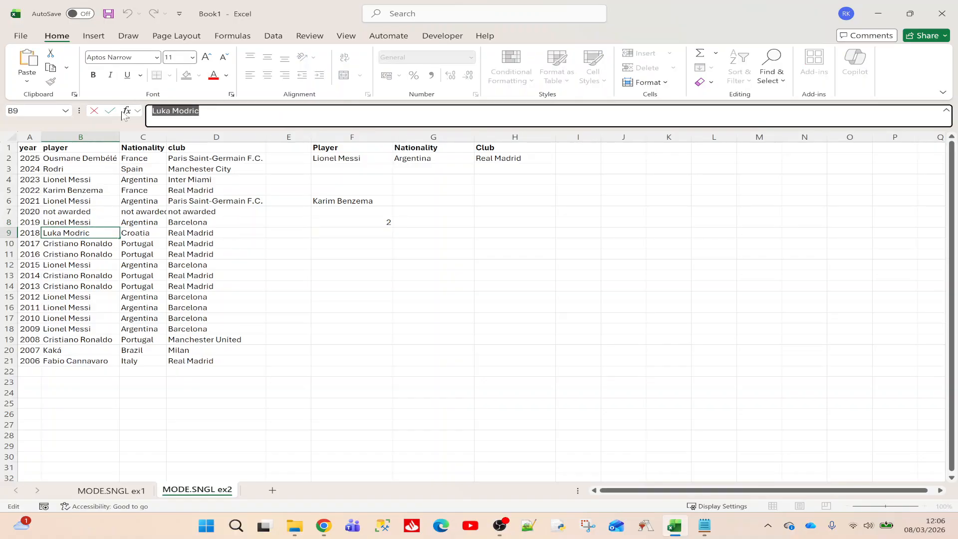
key(Escape)
click(352, 223)
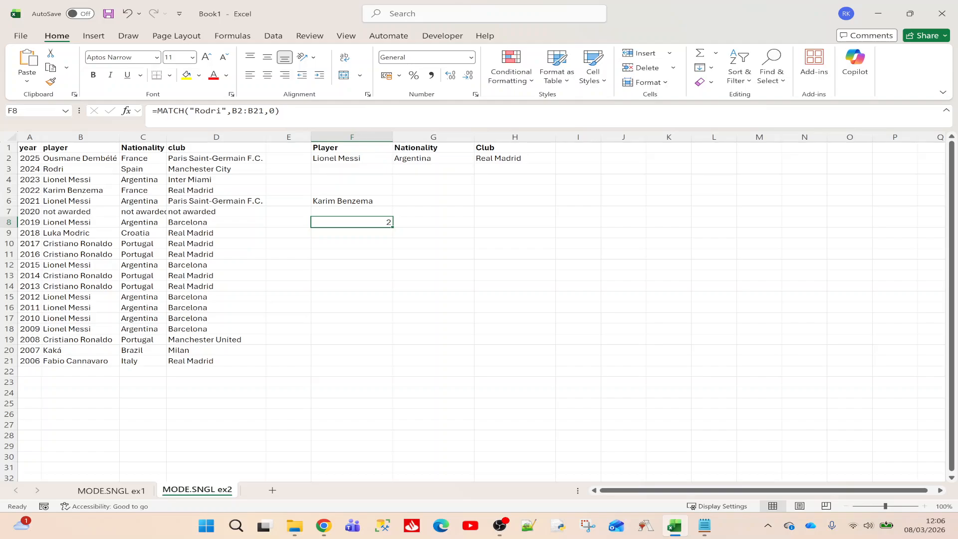
click(221, 111)
drag(222, 110, 195, 111)
key(ctrl+v)
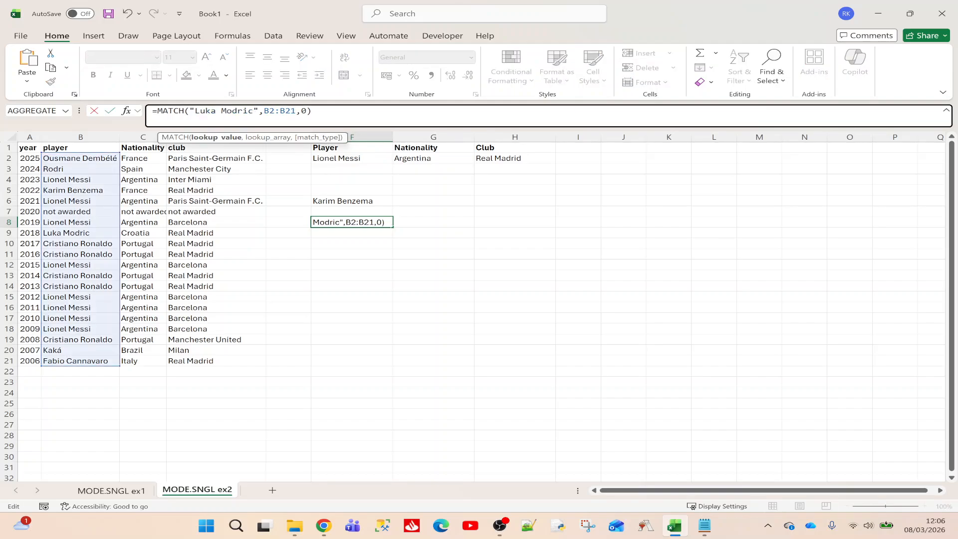
key(Return)
Step: Count down the player list from B2 to B9 to verify the F8 position, and review the formula in F2
click(91, 160)
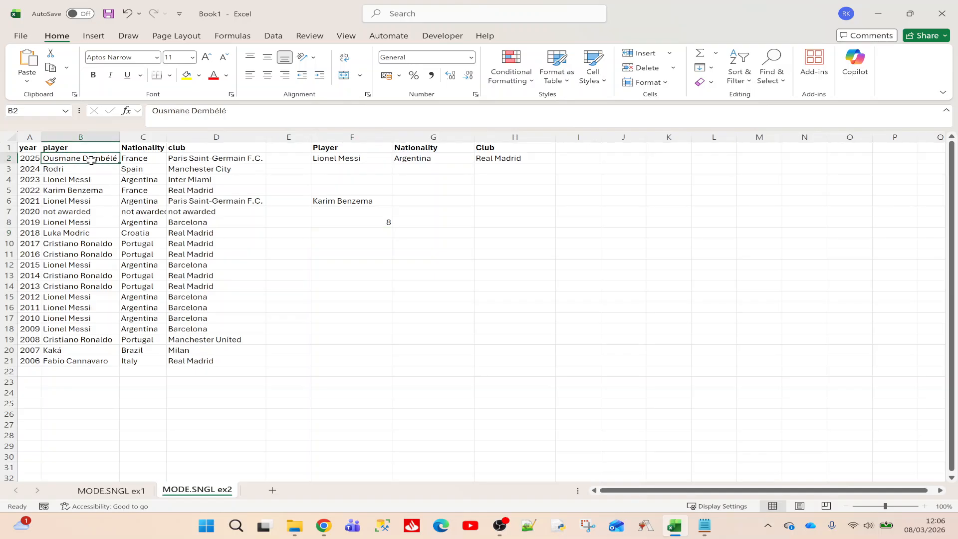
key(Down)
key(Down)
key(Down)
key(Down)
key(Down)
key(Down)
key(Down)
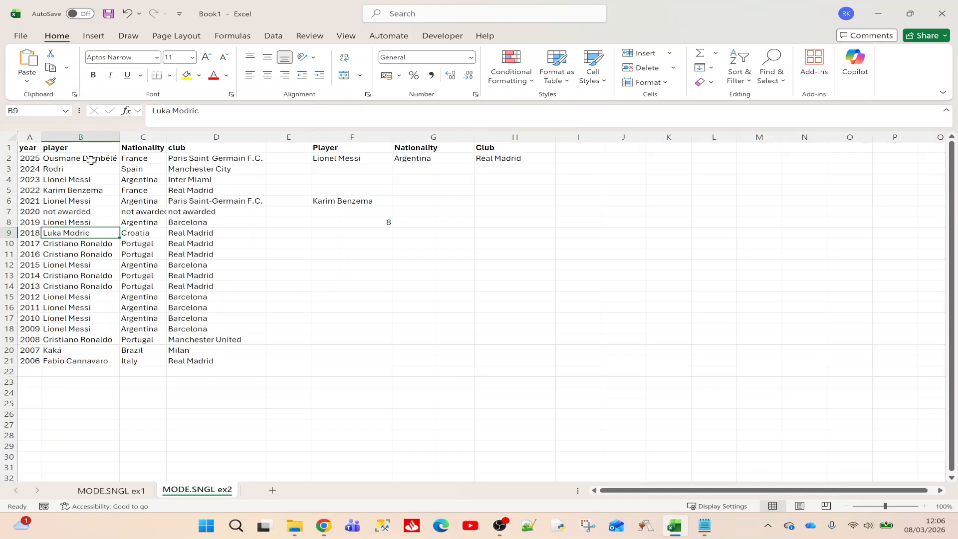
click(362, 159)
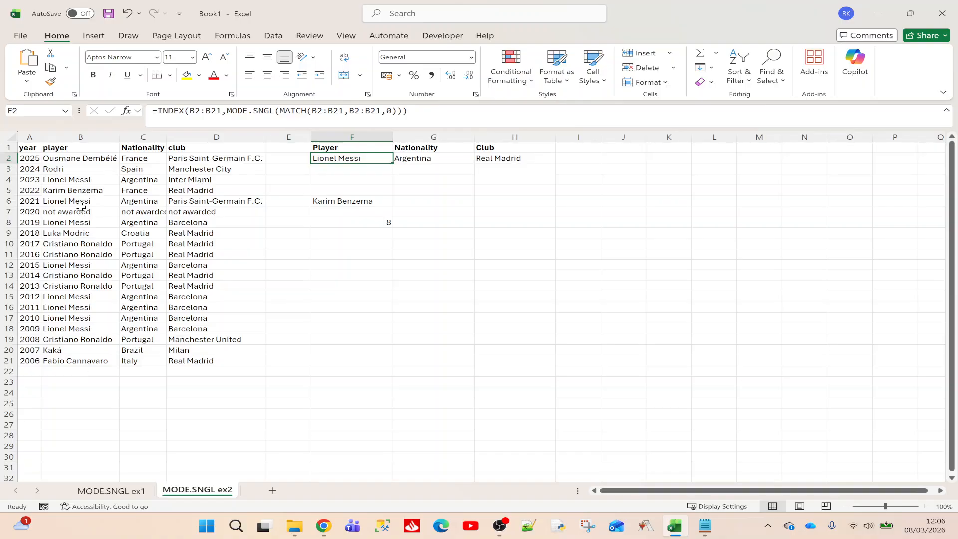
Step: In F11, enter a MATCH formula using the player range B2:B21 as both lookup value and lookup array, with exact match (0)
click(344, 252)
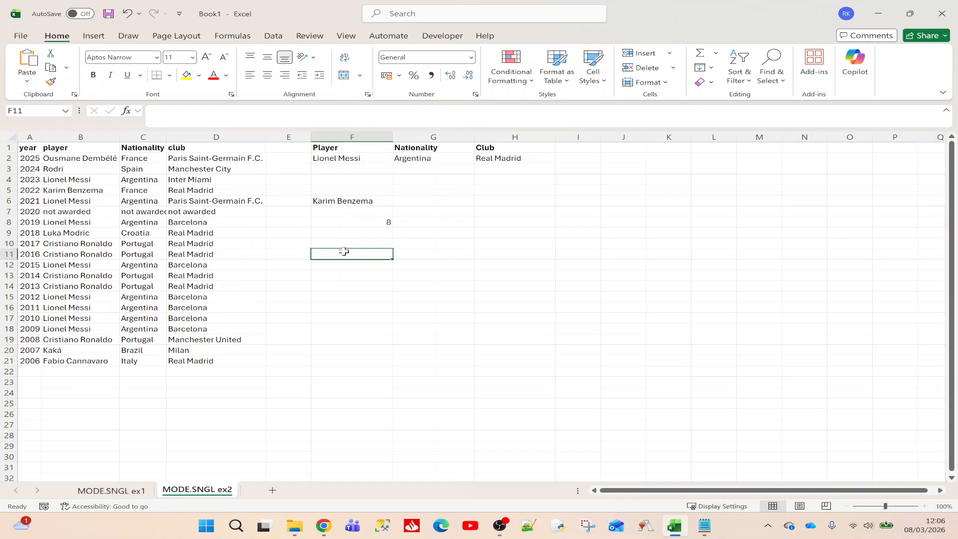
text(=match)
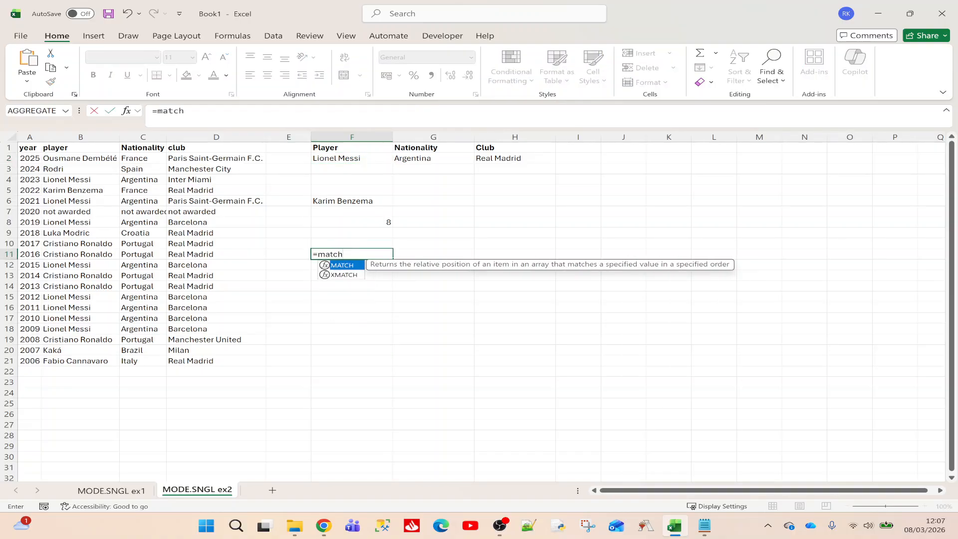
text(()
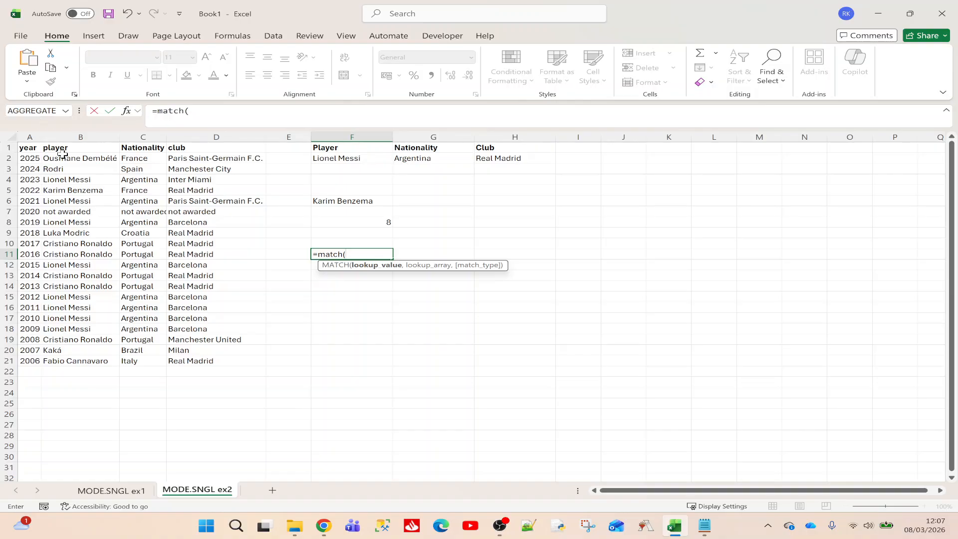
drag(64, 156, 62, 363)
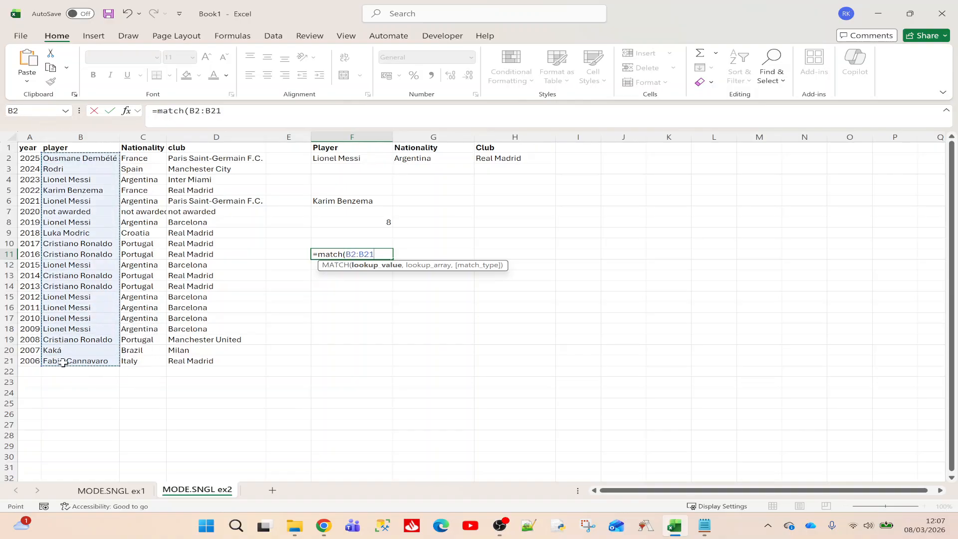
text(,)
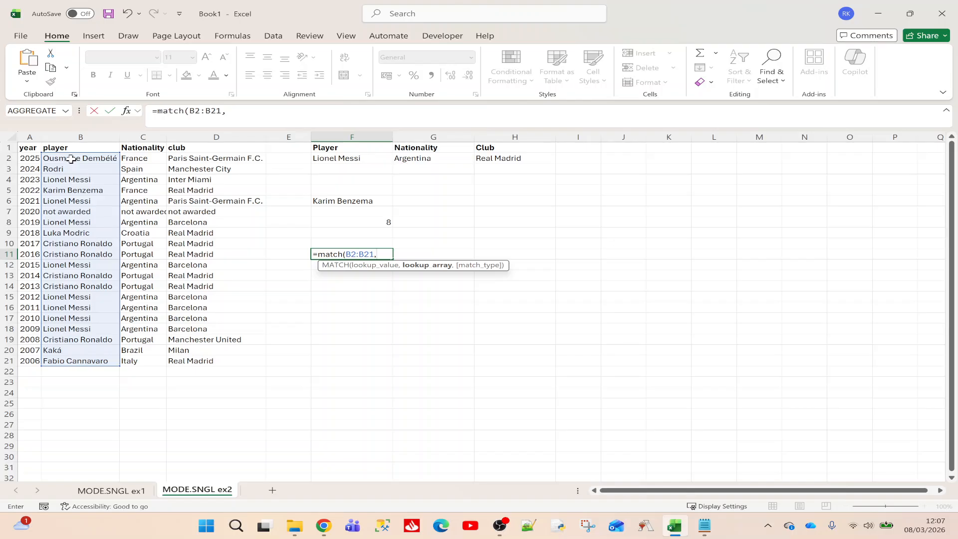
drag(68, 158, 67, 363)
text(,0)
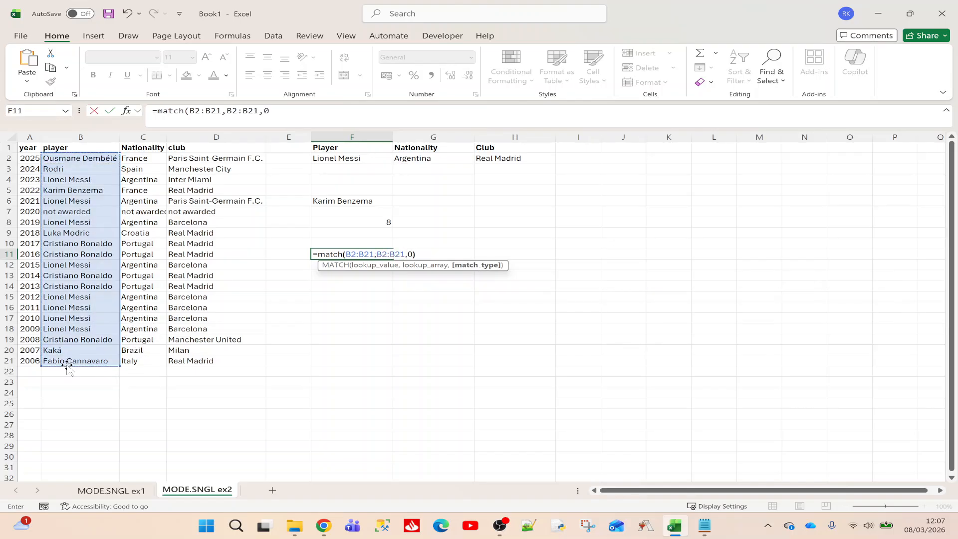
key(Return)
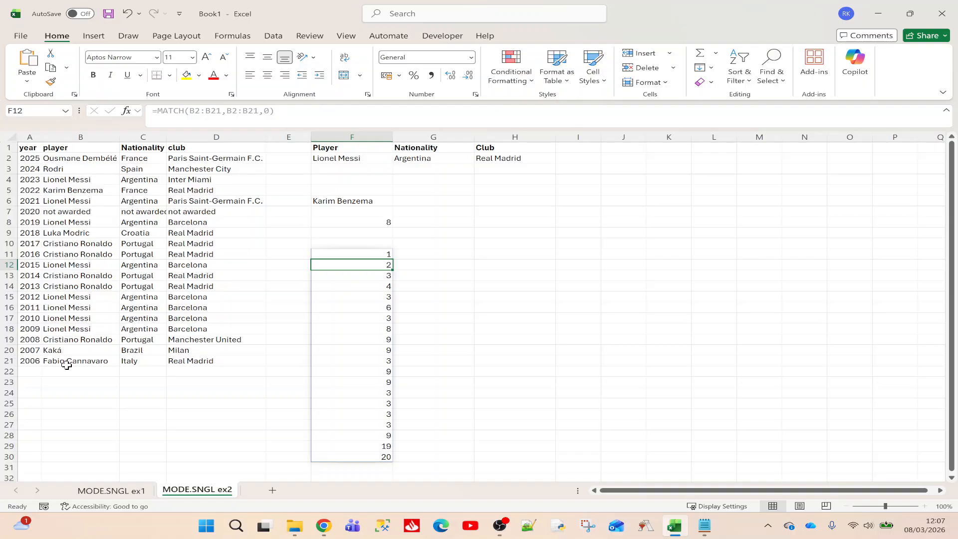
Step: Compare the spilled MATCH positions in F11, F15, F17 and F19 to F23 with the player list starting at B2
click(366, 254)
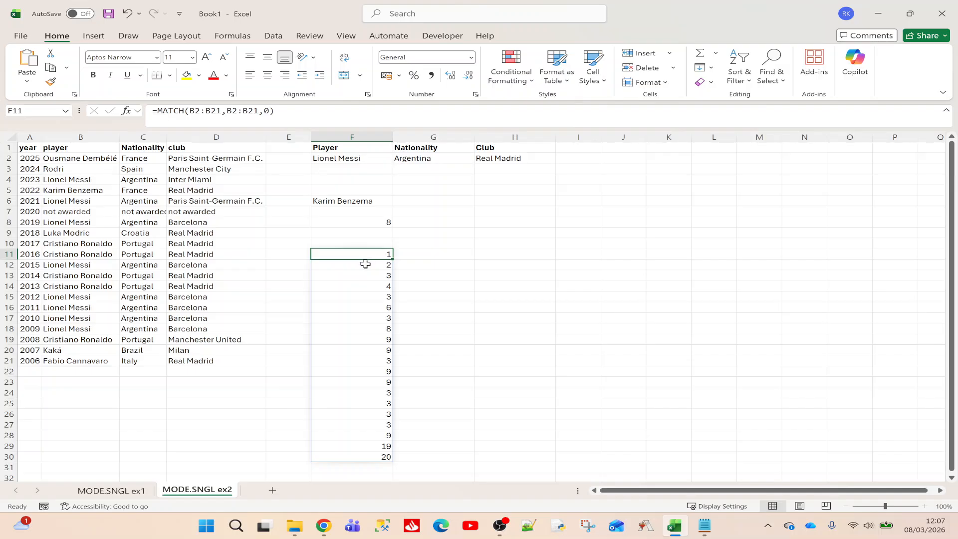
click(362, 297)
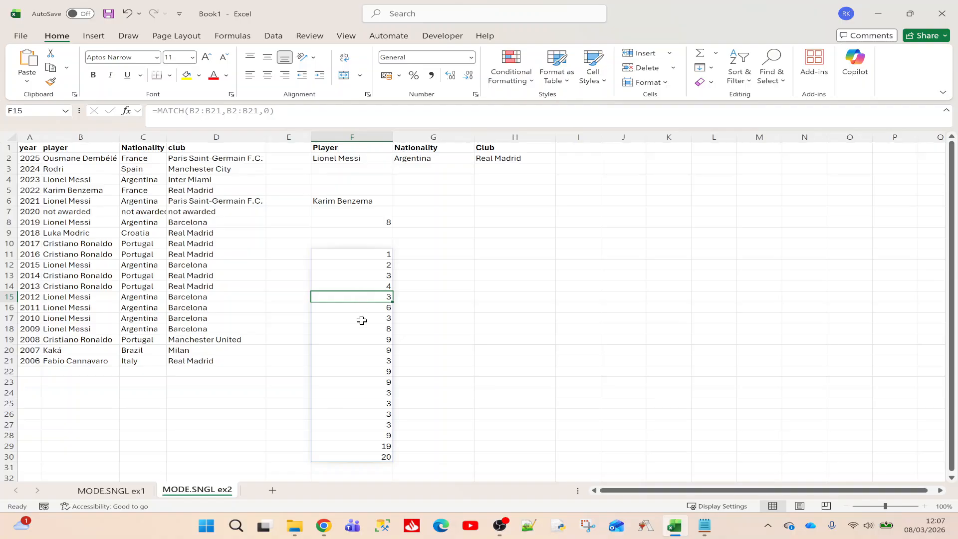
click(362, 320)
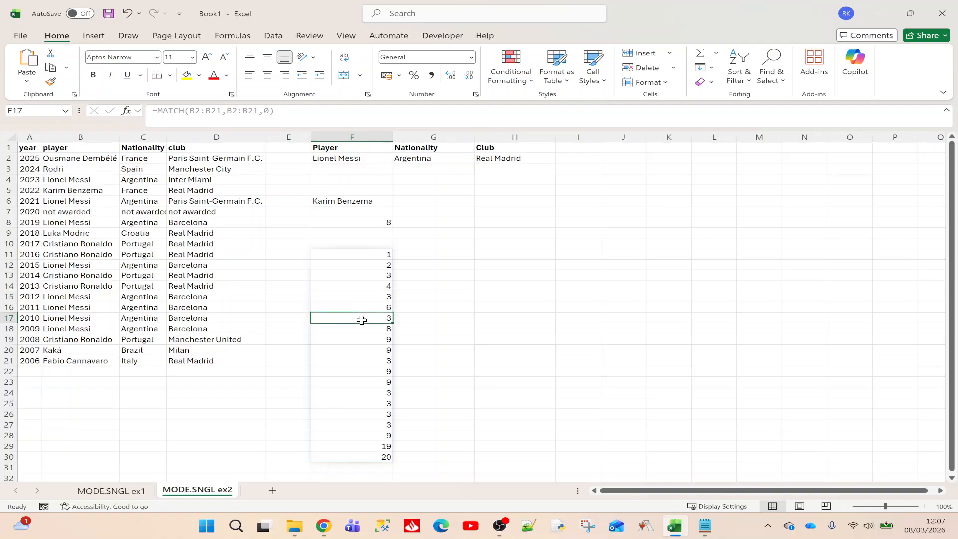
click(90, 158)
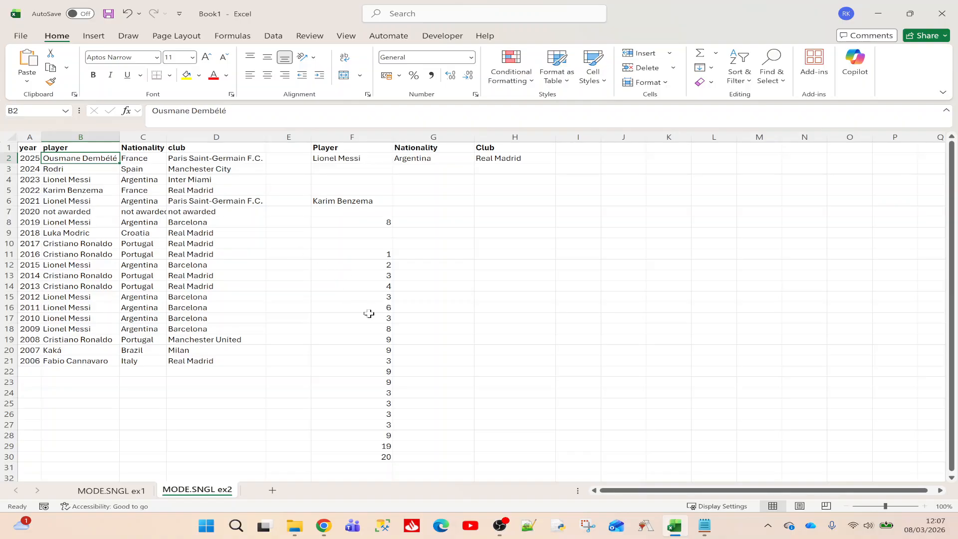
click(367, 340)
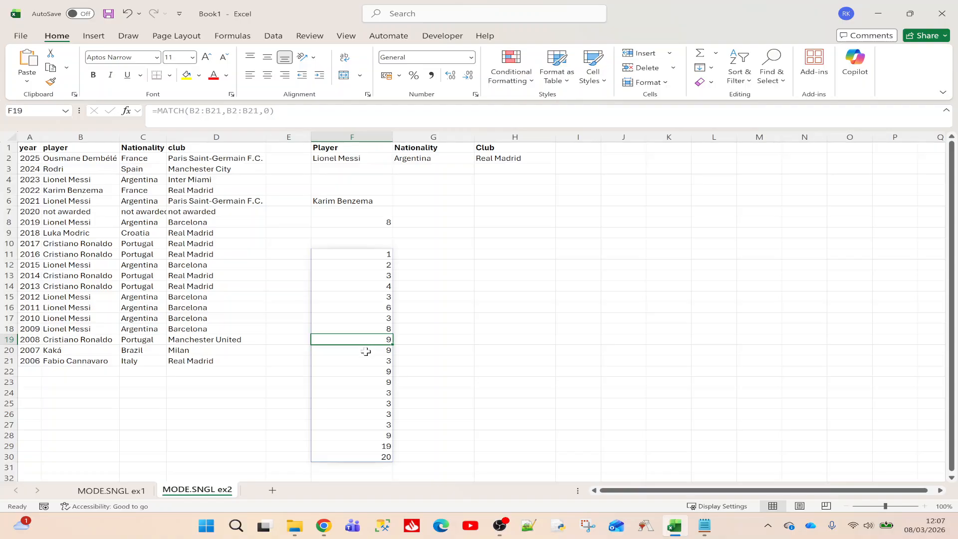
click(366, 351)
click(366, 362)
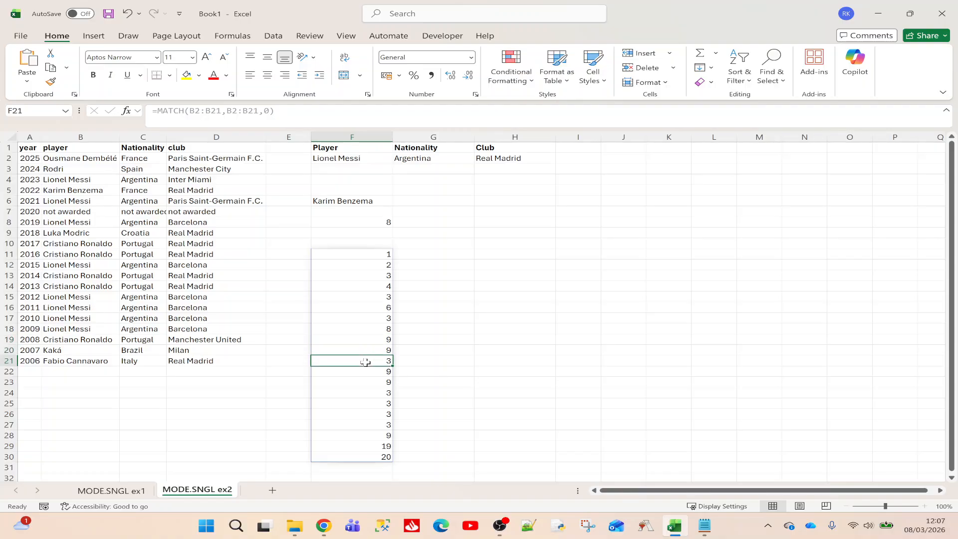
click(366, 372)
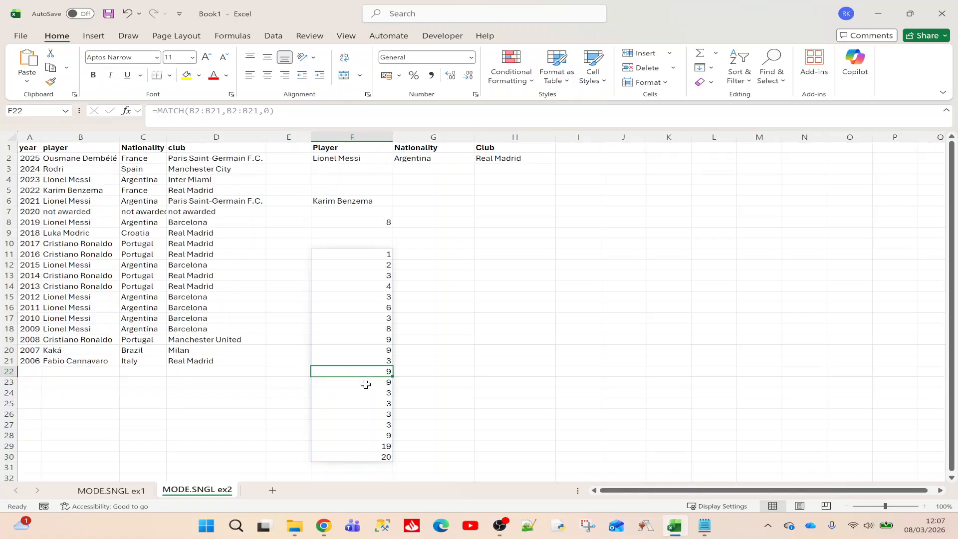
click(367, 384)
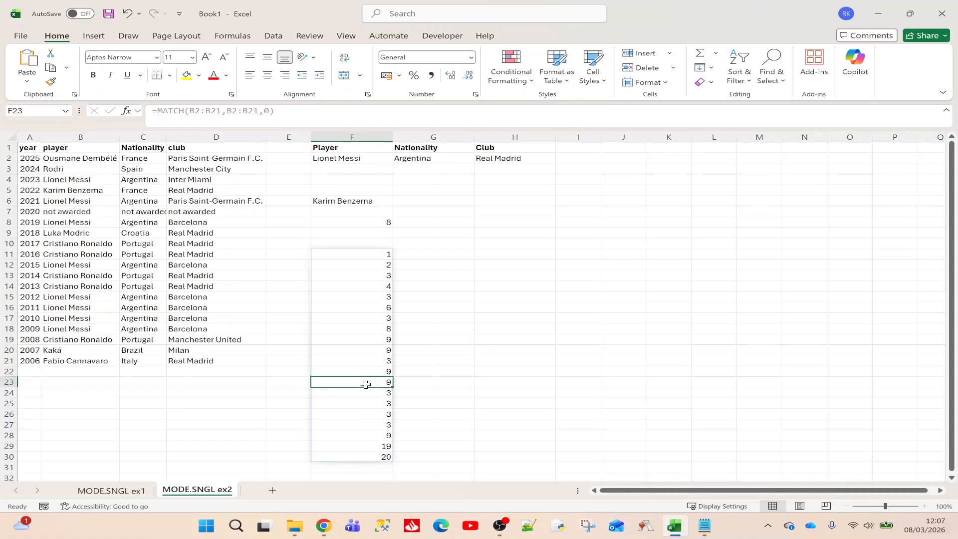
Step: Review the MATCH formula in F11 together with the range of positions it spills, checking F14 back up to F11
click(367, 254)
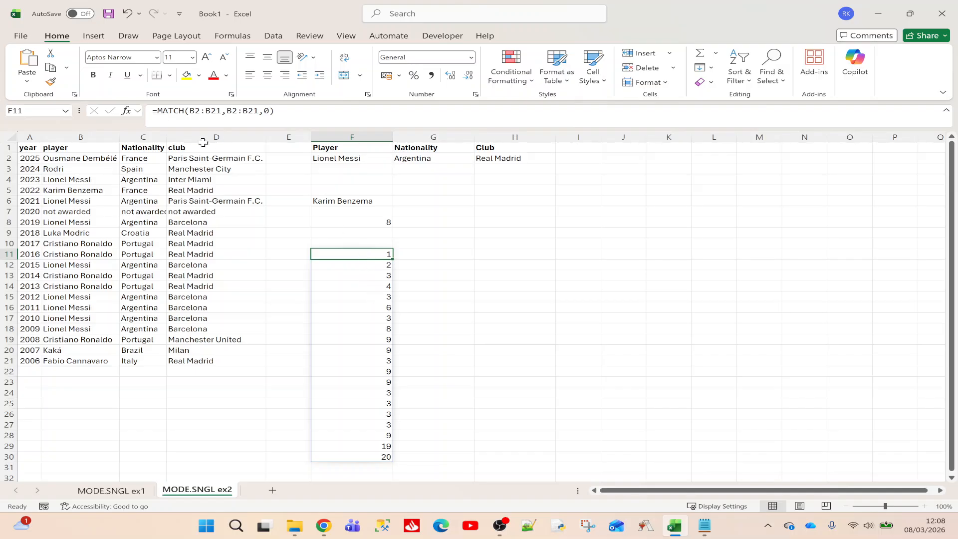
click(315, 283)
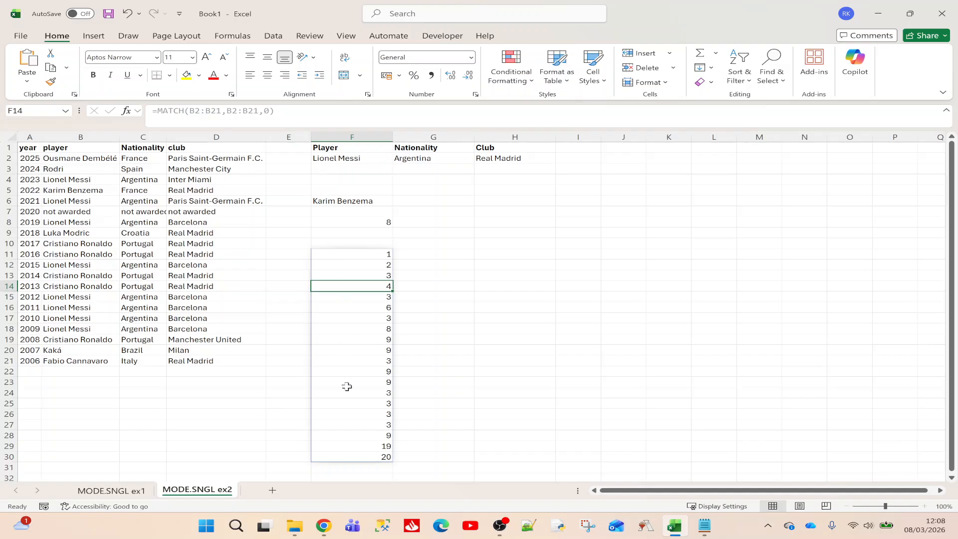
key(Up)
key(Up)
key(Up)
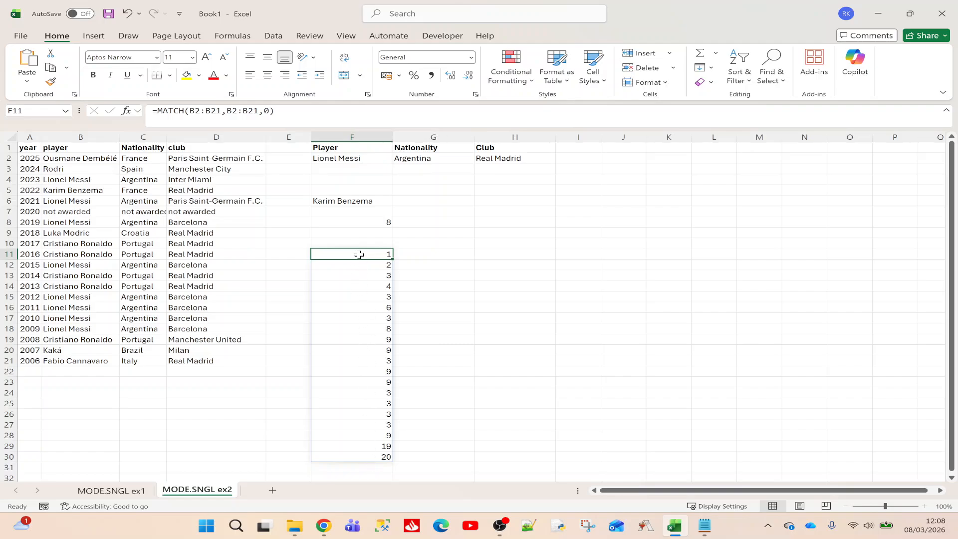
Step: Examine the MATCH part and the enclosing MODE.SNGL part of the F2 formula, leaving the formula as it is
click(359, 159)
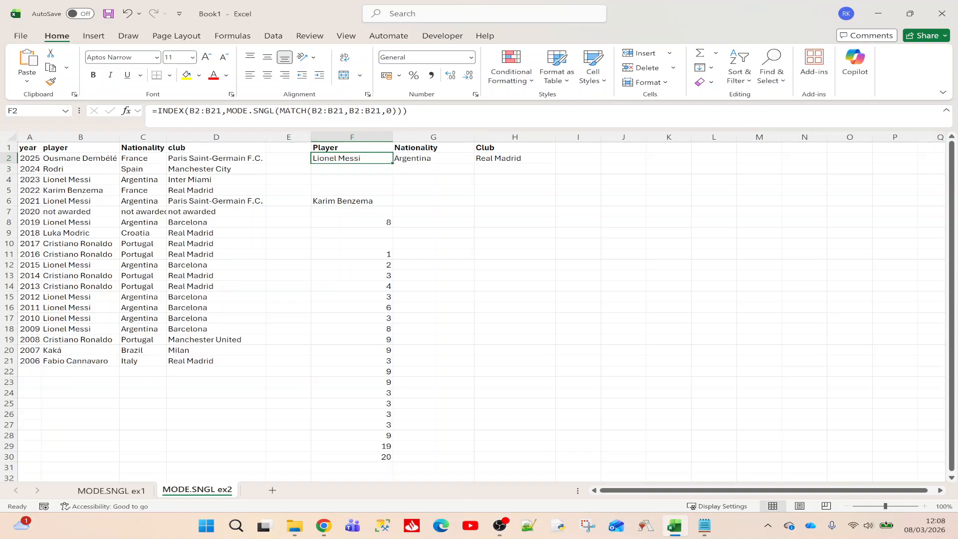
drag(280, 111, 398, 111)
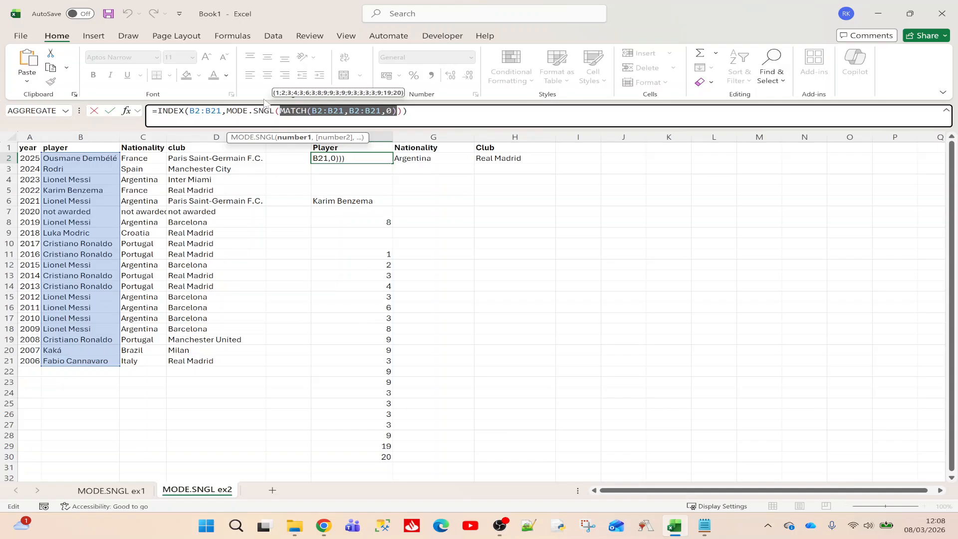
drag(227, 111, 397, 111)
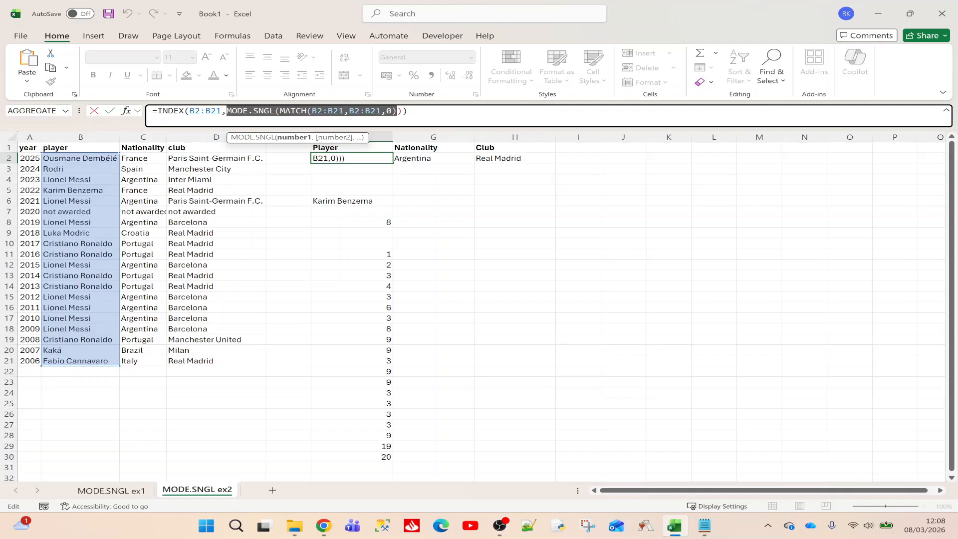
key(ctrl+Return)
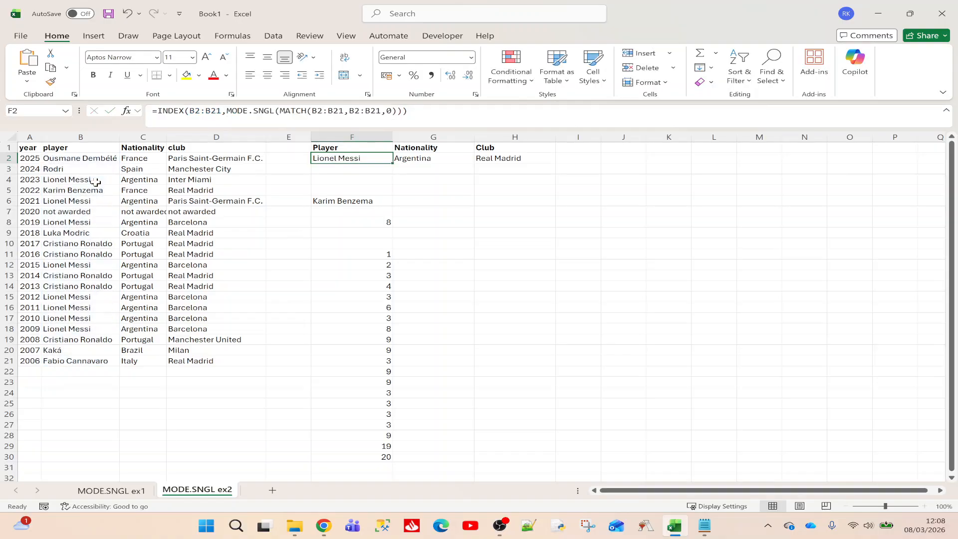
click(318, 214)
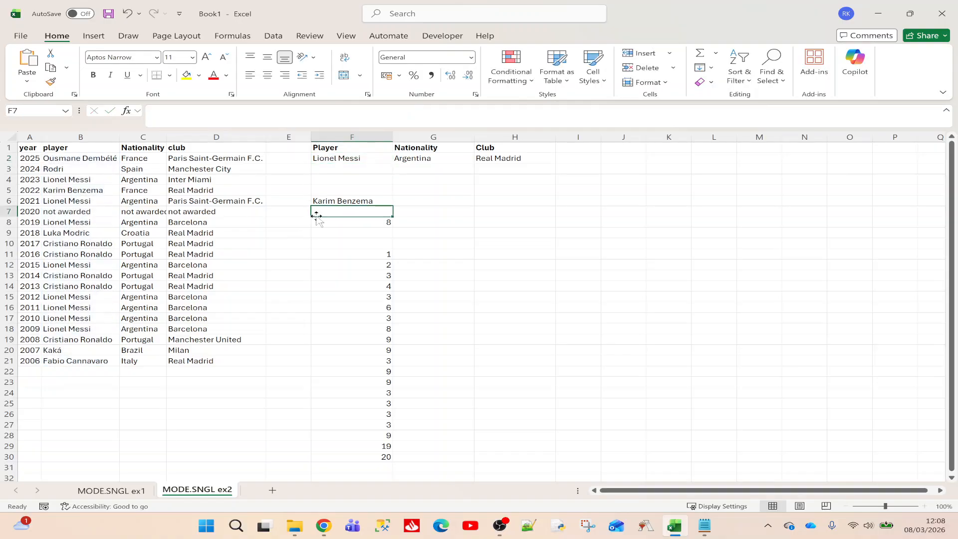
click(336, 160)
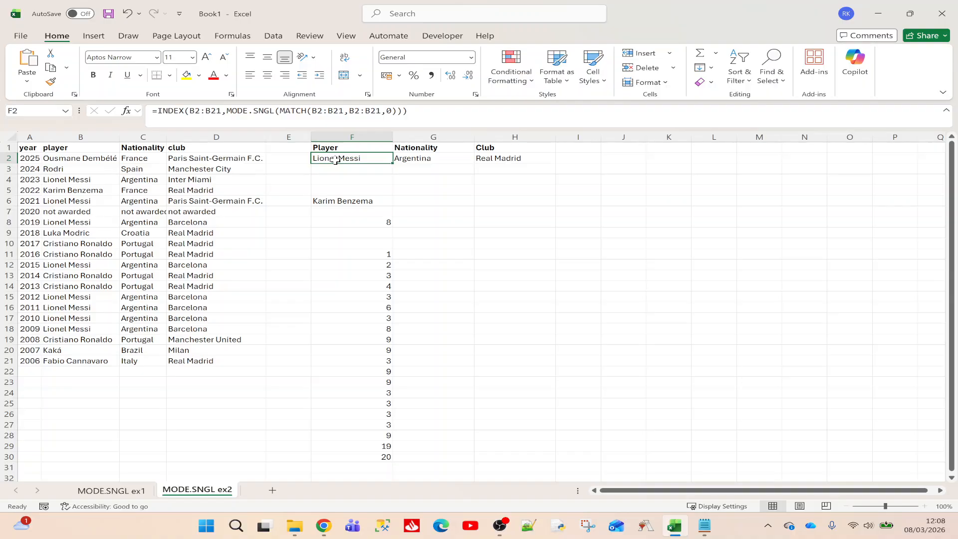